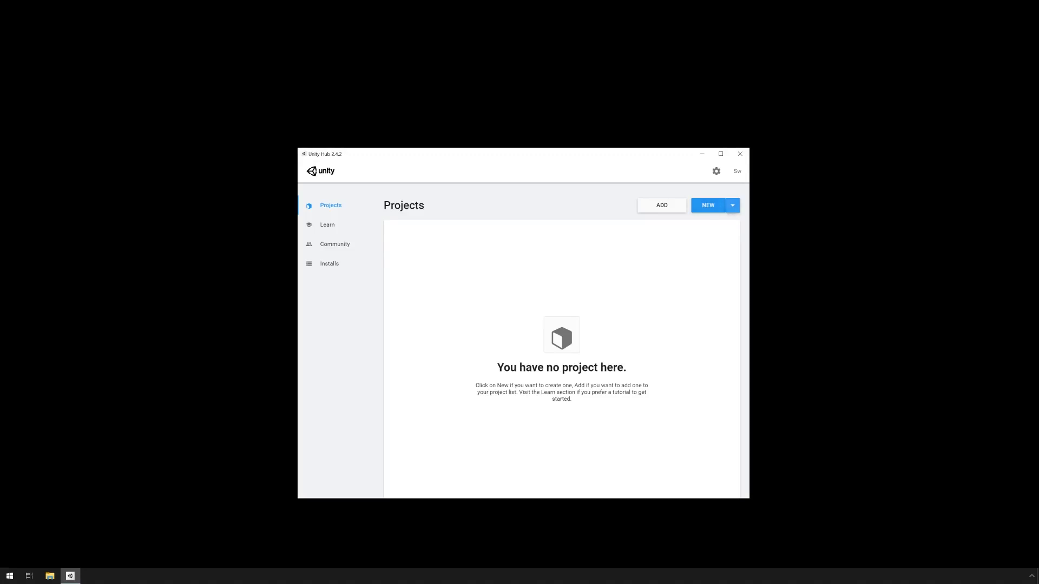
Step: Create a new 3D project named 'Pirates' using Unity 2019.4.21f1
{"action": "left_click", "coordinate": [732, 205]}
{"action": "left_click", "coordinate": [674, 228]}
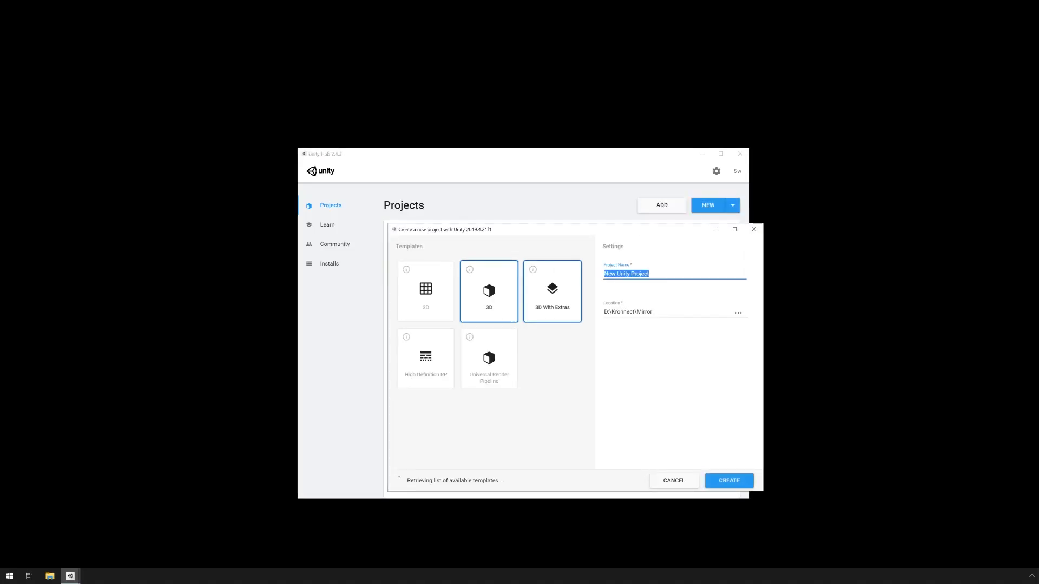
{"action": "type", "text": "Pira"}
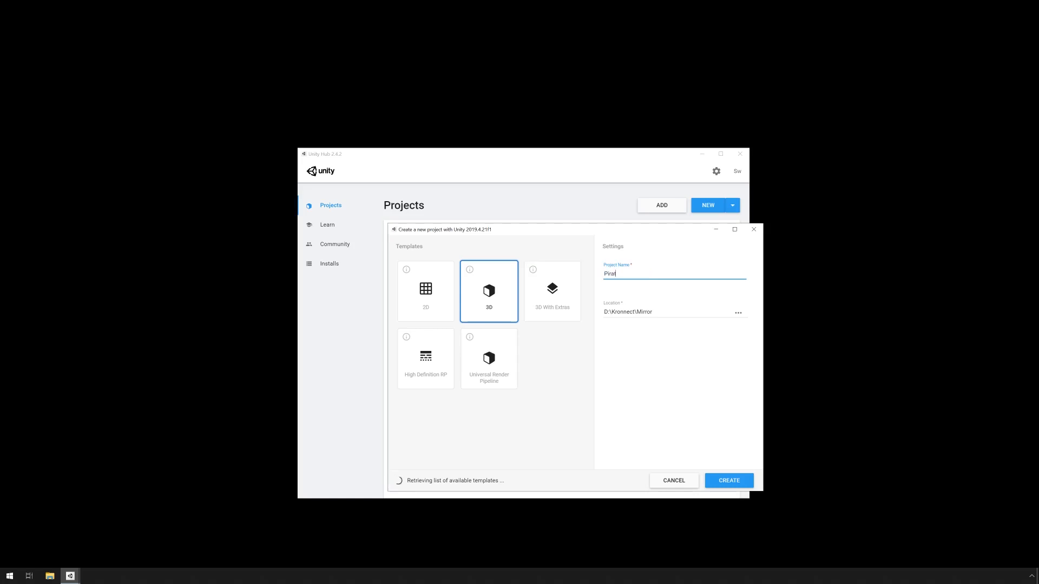
{"action": "type", "text": "tes"}
{"action": "key", "text": "Return"}
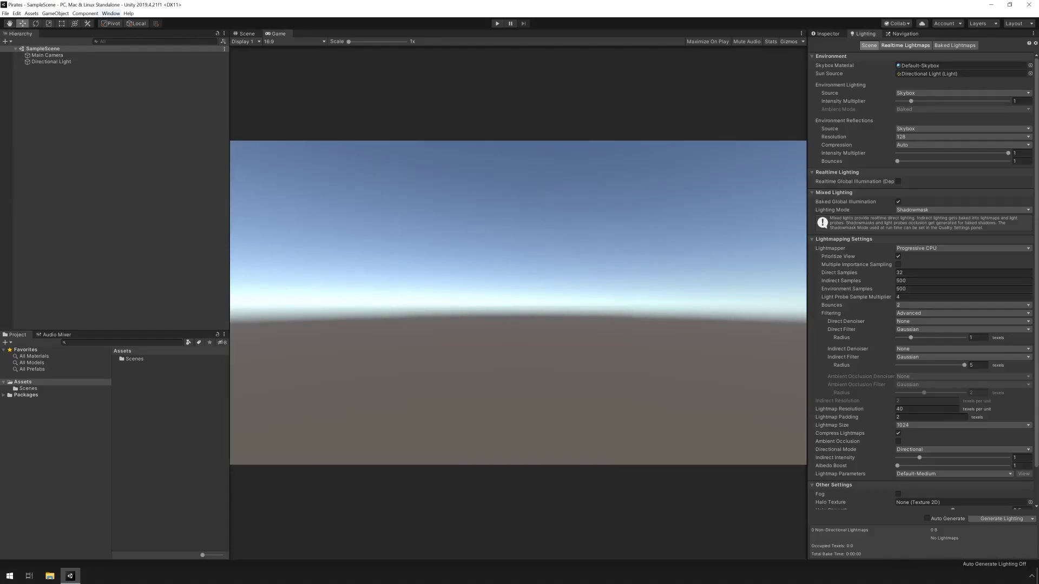
Step: Open the Package Manager and list only My Assets
{"action": "left_click", "coordinate": [111, 14]}
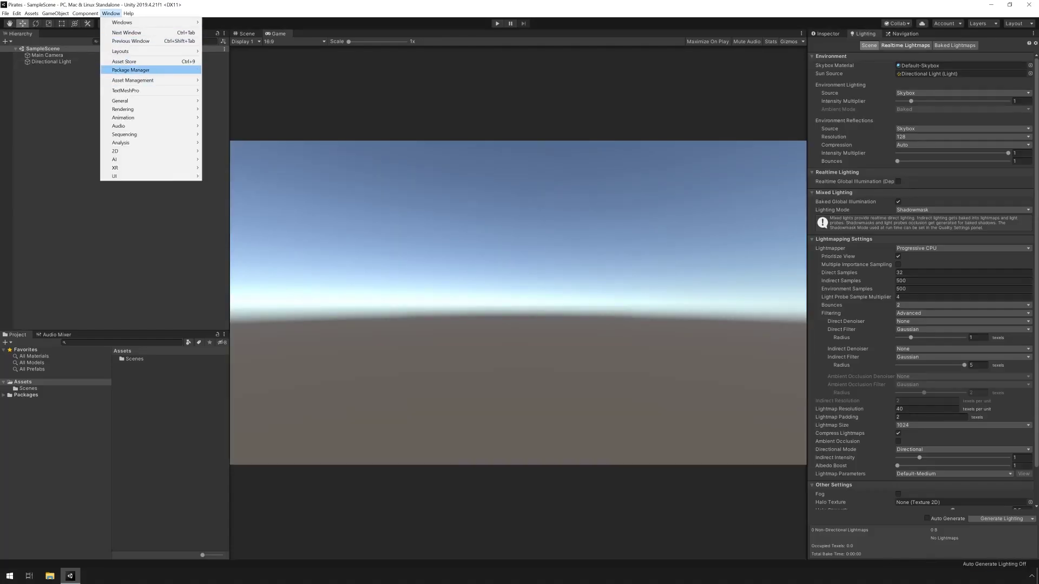
{"action": "left_click", "coordinate": [131, 70]}
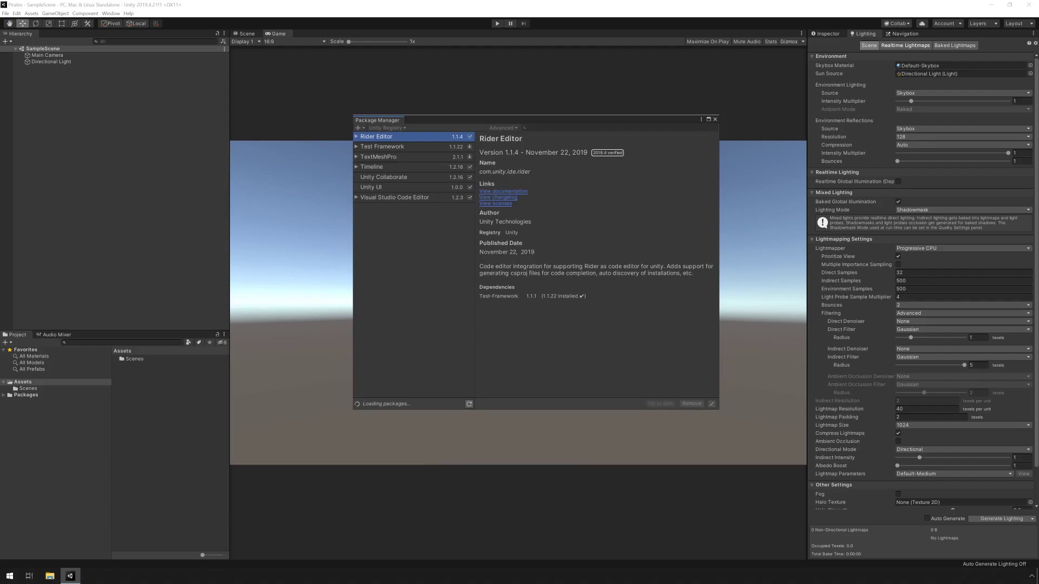
{"action": "left_click", "coordinate": [387, 127]}
{"action": "left_click", "coordinate": [387, 155]}
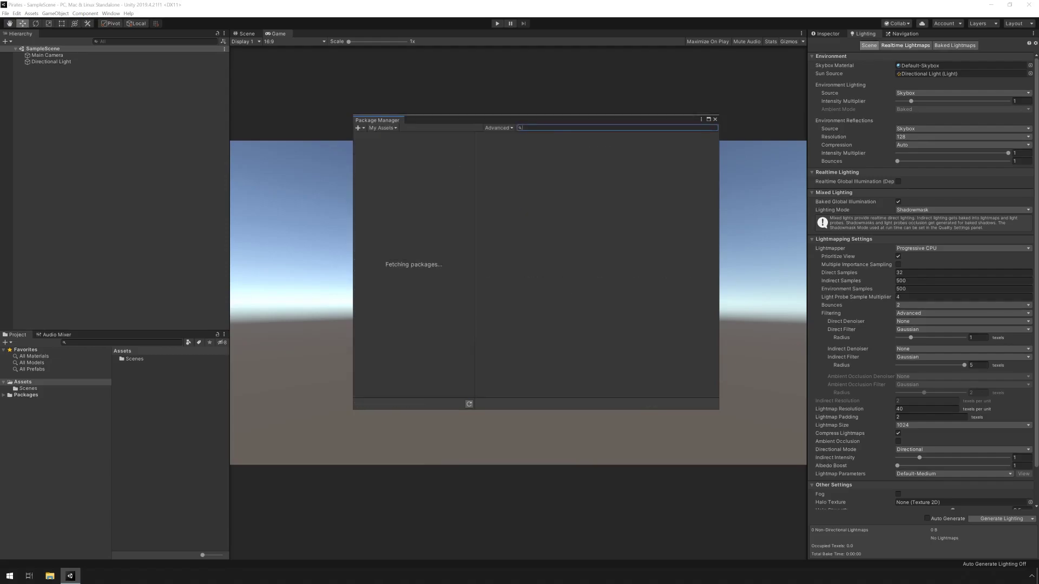
{"action": "type", "text": "pirates"}
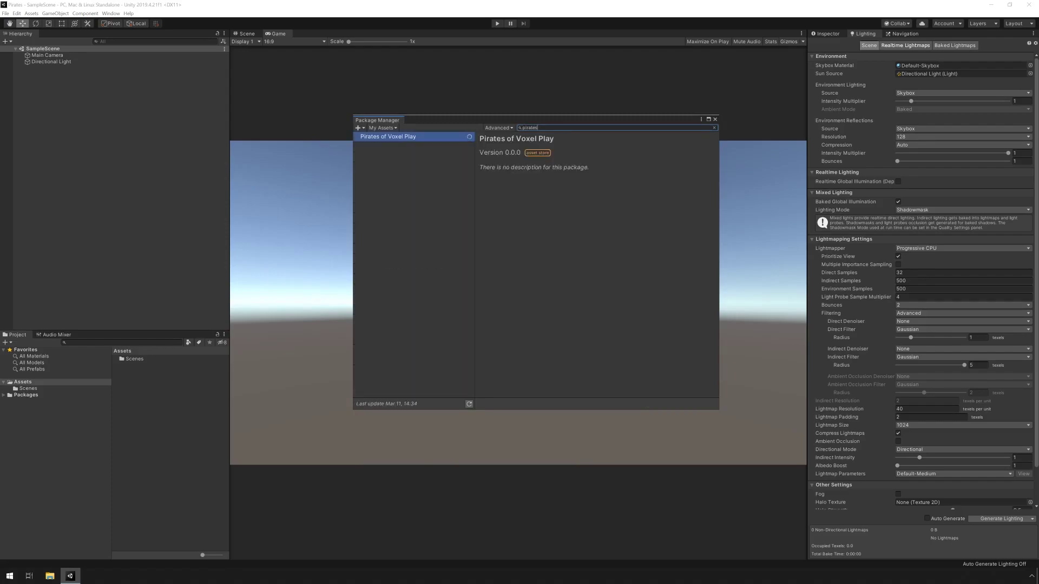
Step: Import Pirates of Voxel Play with all files and dependencies, then close Package Manager
{"action": "left_click", "coordinate": [671, 404]}
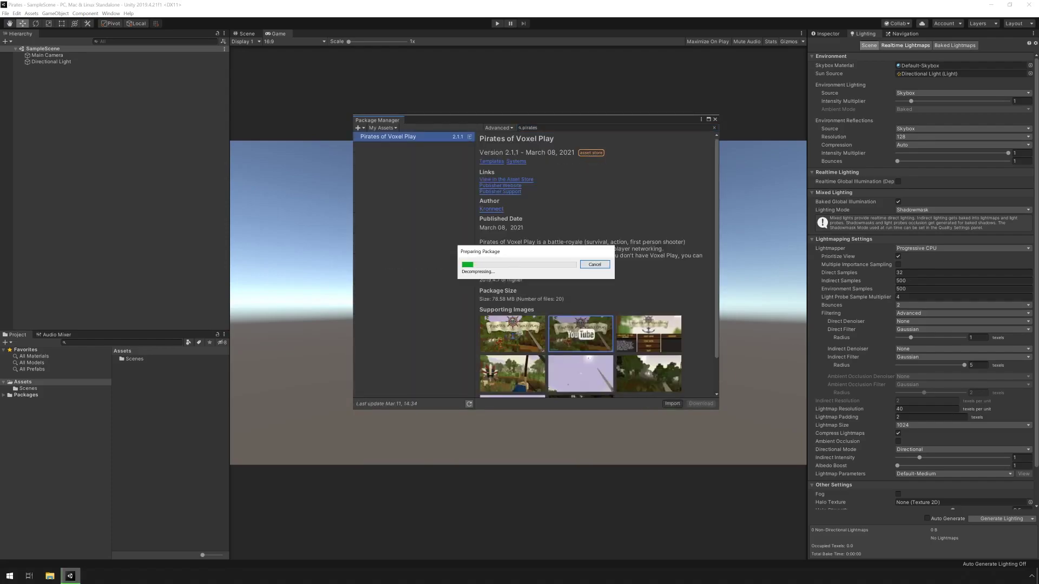
{"action": "left_click", "coordinate": [543, 302]}
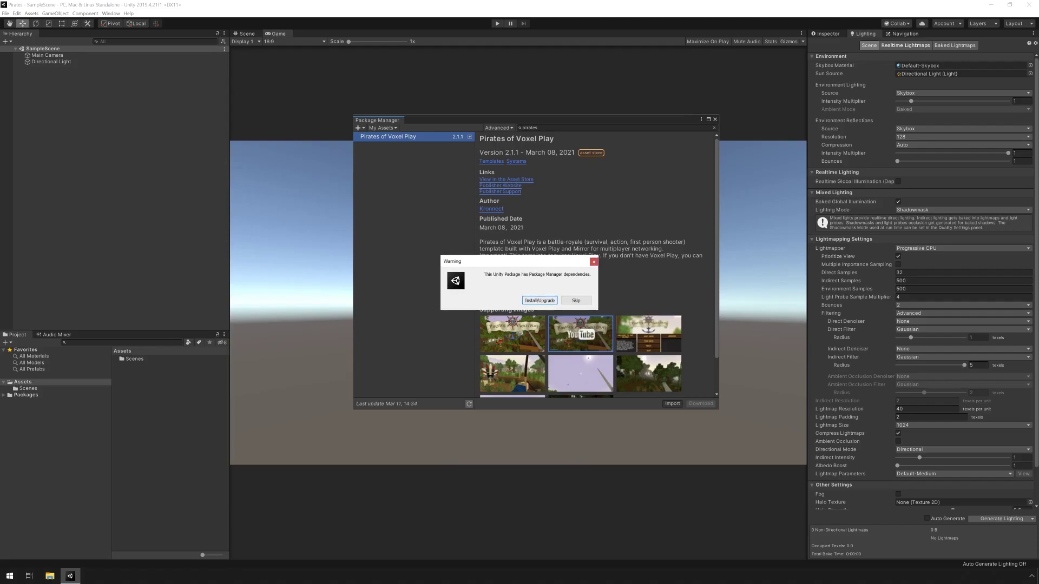
{"action": "left_click", "coordinate": [539, 300]}
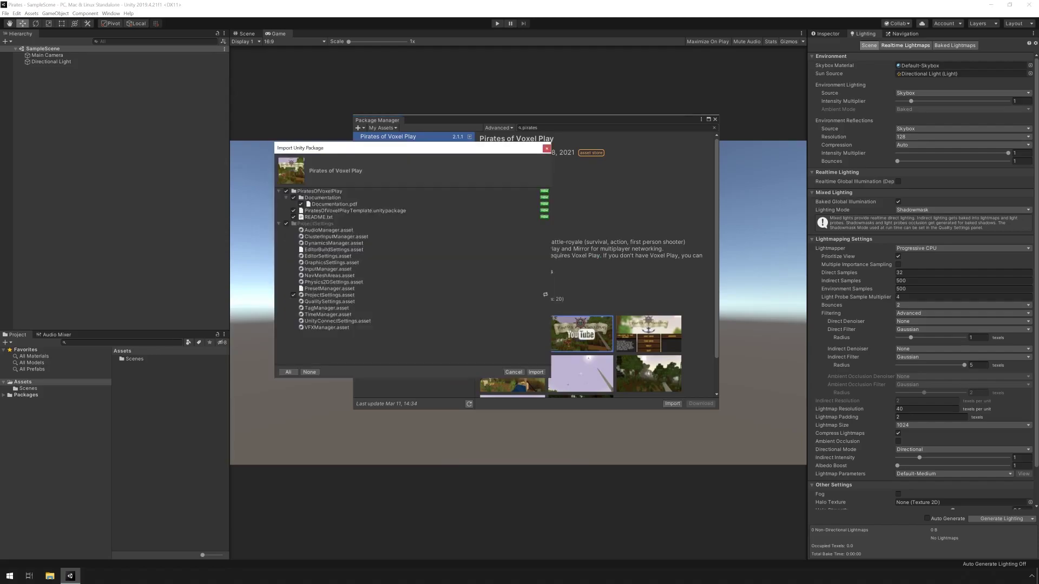
{"action": "left_click", "coordinate": [536, 372]}
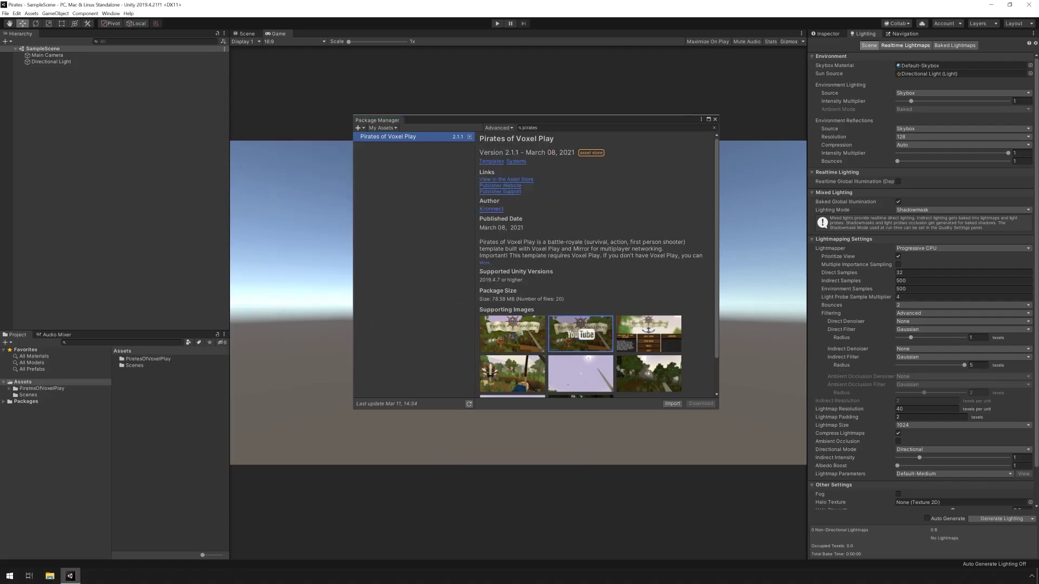
{"action": "left_click", "coordinate": [714, 120]}
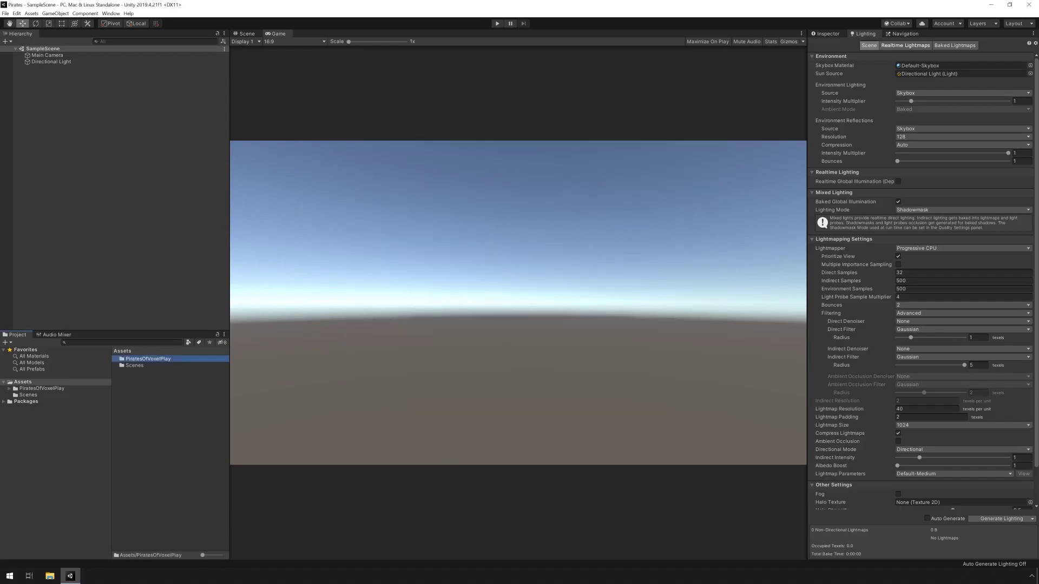
Step: Read PiratesOfVoxelPlay/Documentation/Documentation.pdf to its Installation section, then return to Unity
{"action": "double_click", "coordinate": [146, 359]}
{"action": "double_click", "coordinate": [144, 359]}
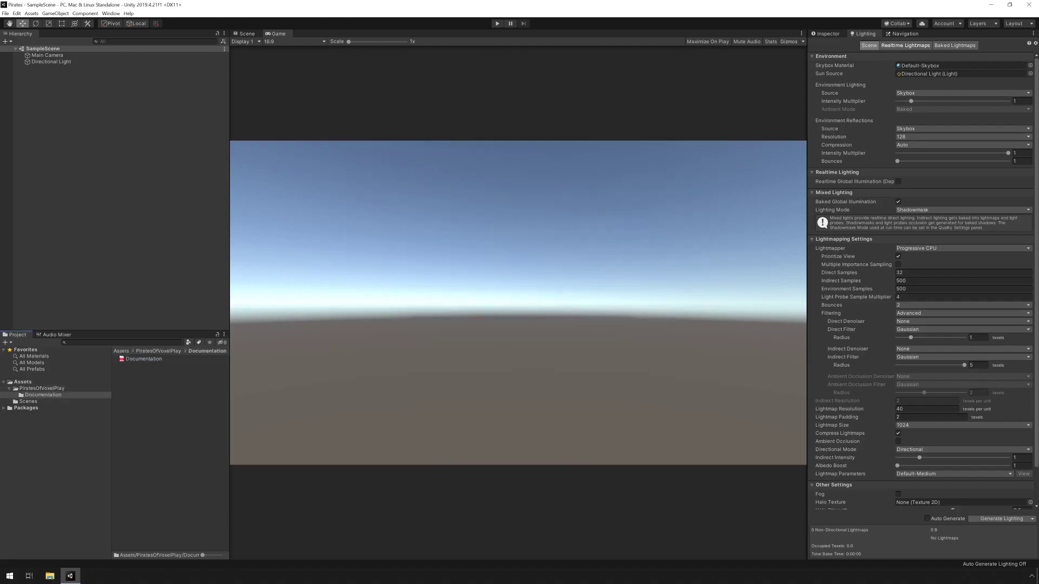
{"action": "double_click", "coordinate": [143, 359]}
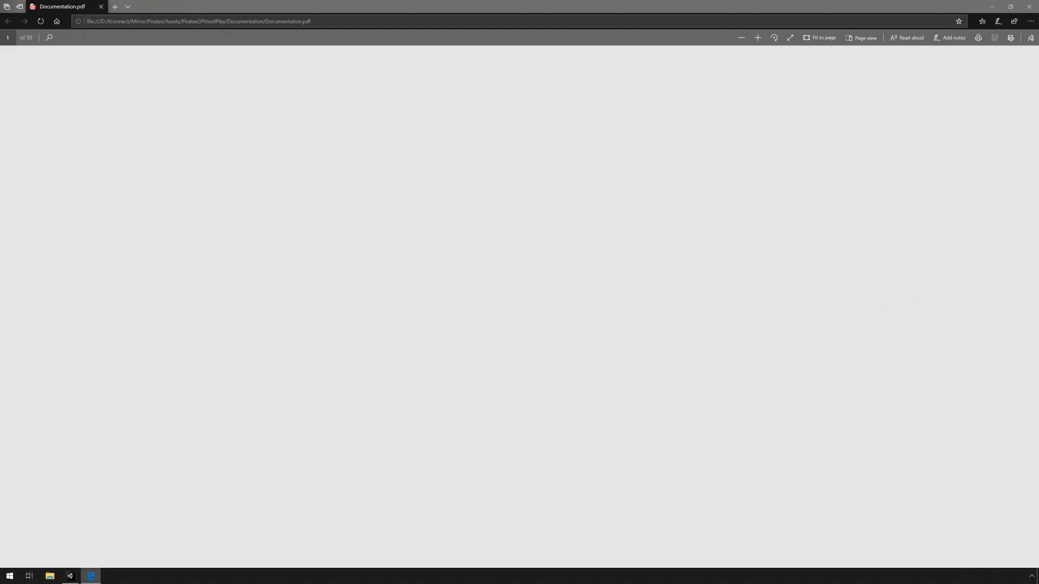
{"action": "scroll", "coordinate": [520, 308], "scroll_direction": "down", "scroll_amount": 3}
{"action": "scroll", "coordinate": [520, 309], "scroll_direction": "down", "scroll_amount": 2}
{"action": "scroll", "coordinate": [519, 309], "scroll_direction": "down", "scroll_amount": 2}
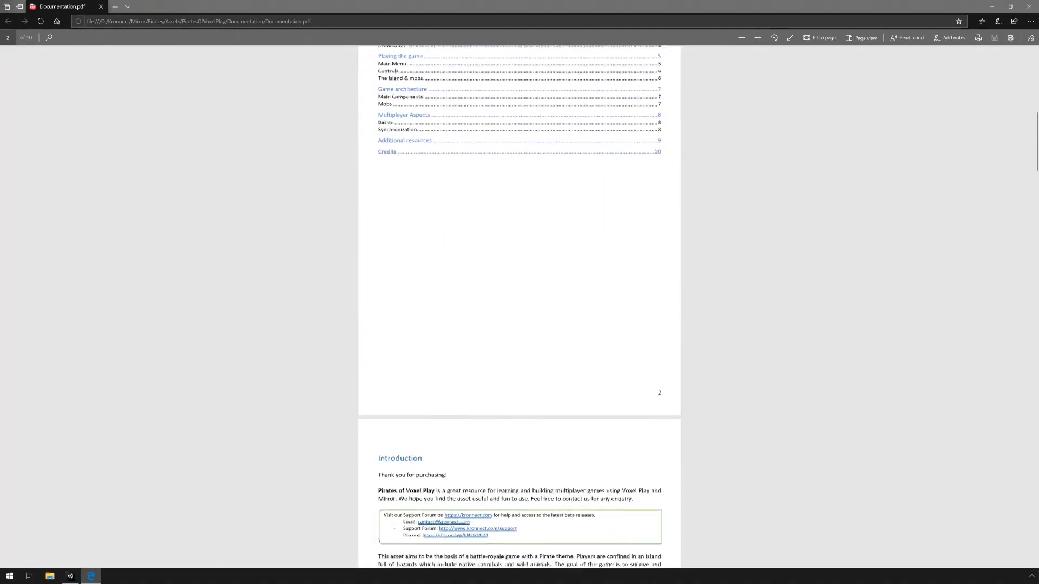
{"action": "scroll", "coordinate": [519, 308], "scroll_direction": "down", "scroll_amount": 1}
{"action": "scroll", "coordinate": [519, 308], "scroll_direction": "down", "scroll_amount": 3}
{"action": "scroll", "coordinate": [519, 308], "scroll_direction": "down", "scroll_amount": 1}
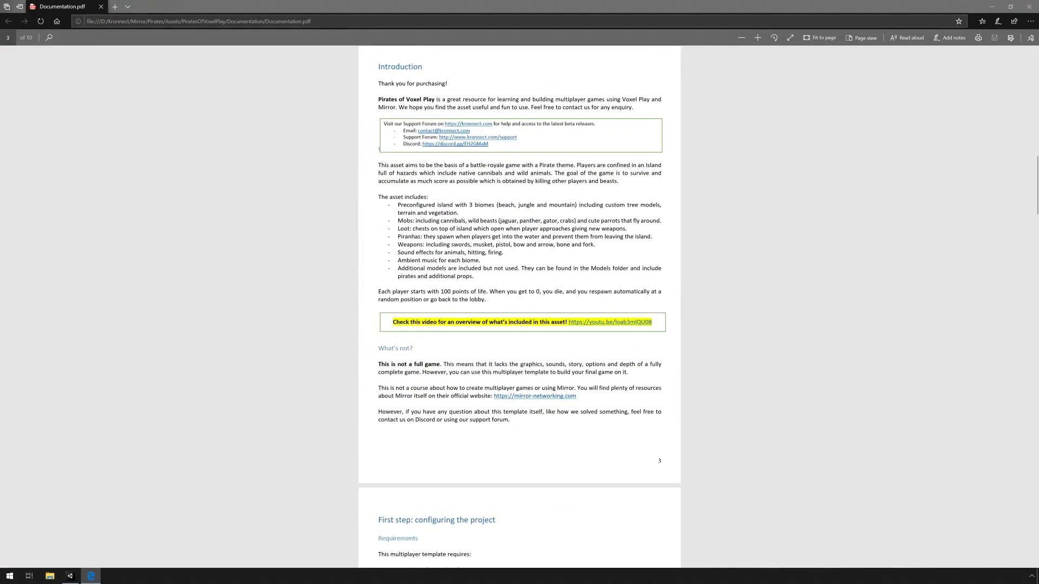
{"action": "scroll", "coordinate": [520, 308], "scroll_direction": "down", "scroll_amount": 1}
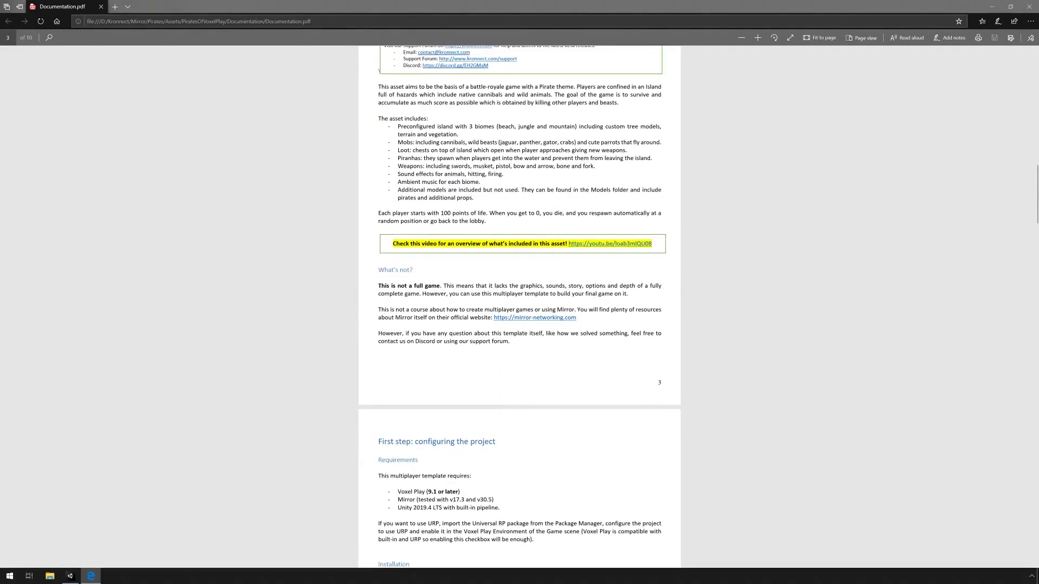
{"action": "scroll", "coordinate": [519, 308], "scroll_direction": "down", "scroll_amount": 1}
{"action": "scroll", "coordinate": [520, 309], "scroll_direction": "down", "scroll_amount": 1}
{"action": "scroll", "coordinate": [520, 309], "scroll_direction": "down", "scroll_amount": 1}
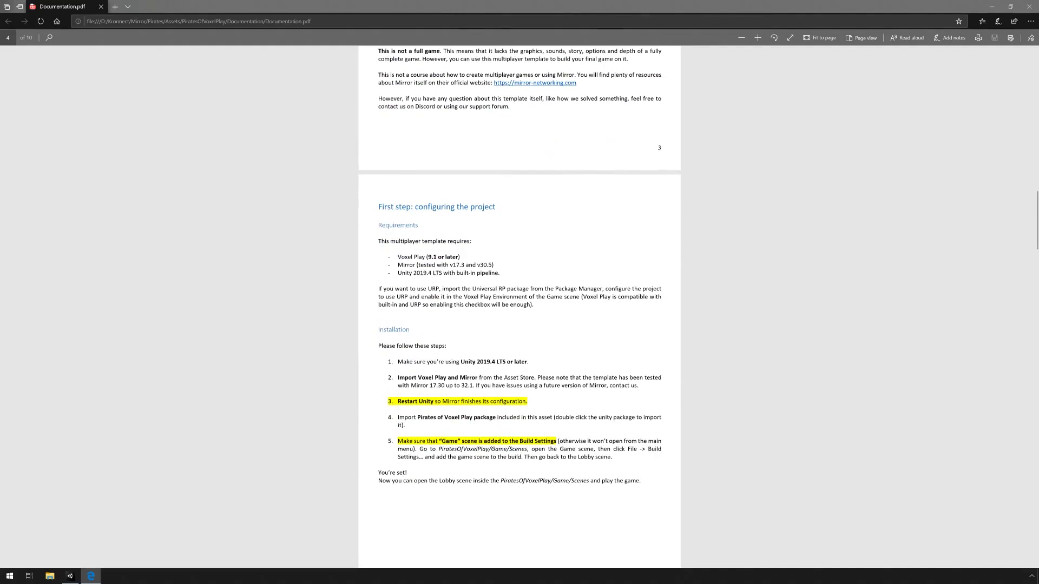
{"action": "scroll", "coordinate": [519, 309], "scroll_direction": "down", "scroll_amount": 1}
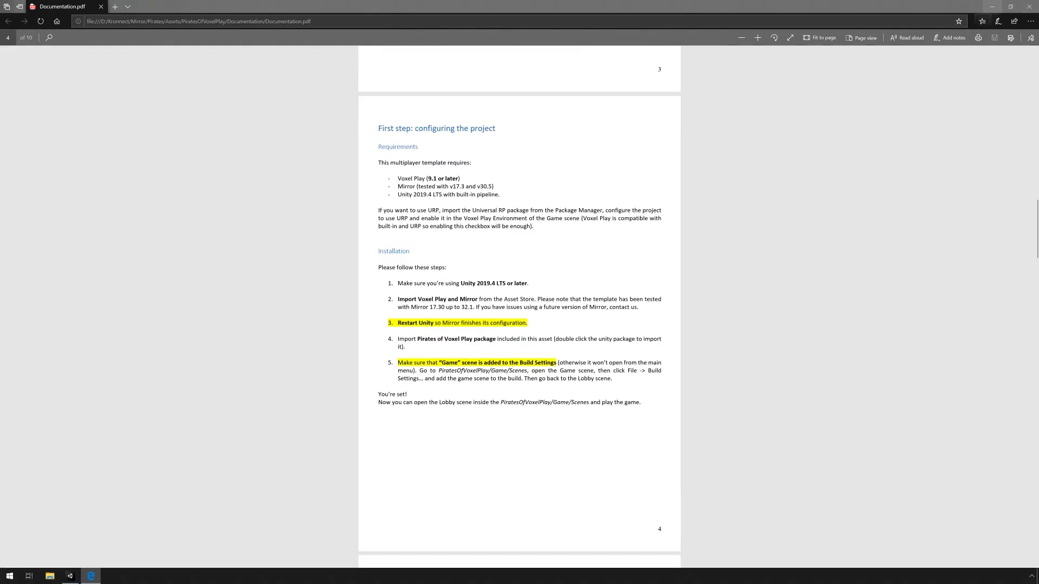
{"action": "left_click", "coordinate": [990, 7]}
Step: Import Voxel Play 9.2.0 from the Package Manager and accept the API script update
{"action": "left_click", "coordinate": [111, 13]}
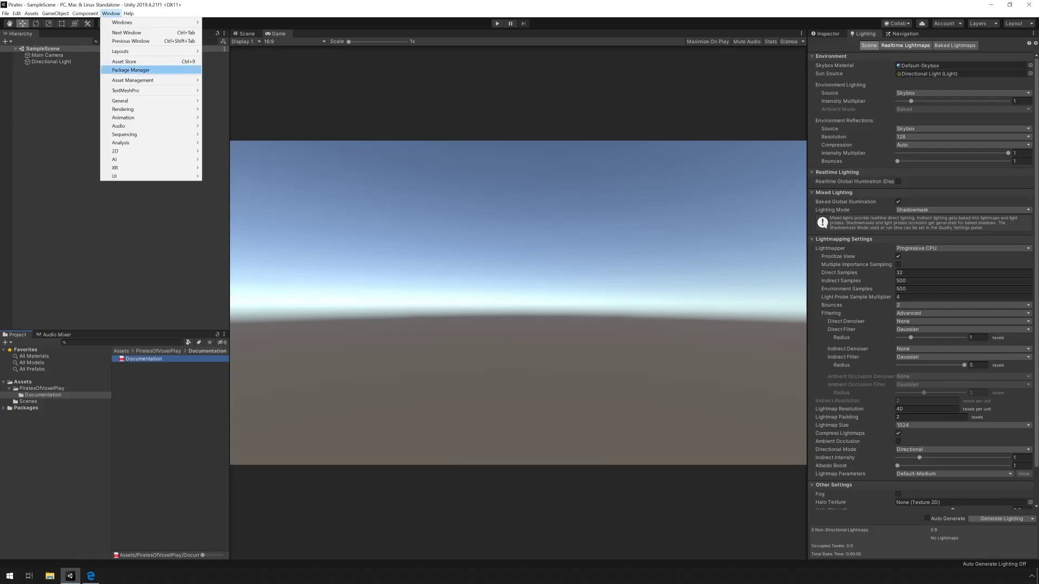
{"action": "left_click", "coordinate": [134, 70]}
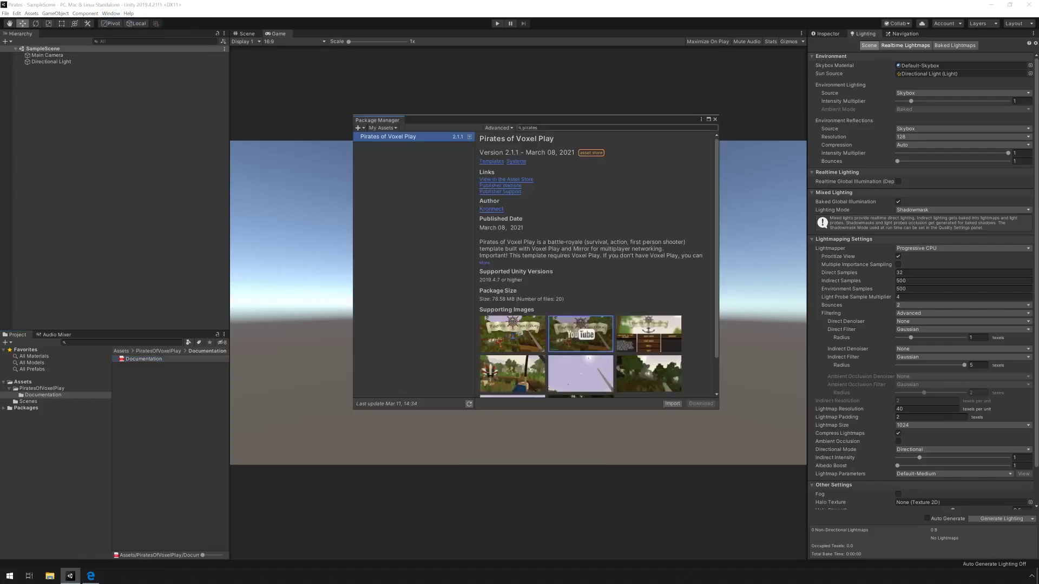
{"action": "type", "text": "voxel"}
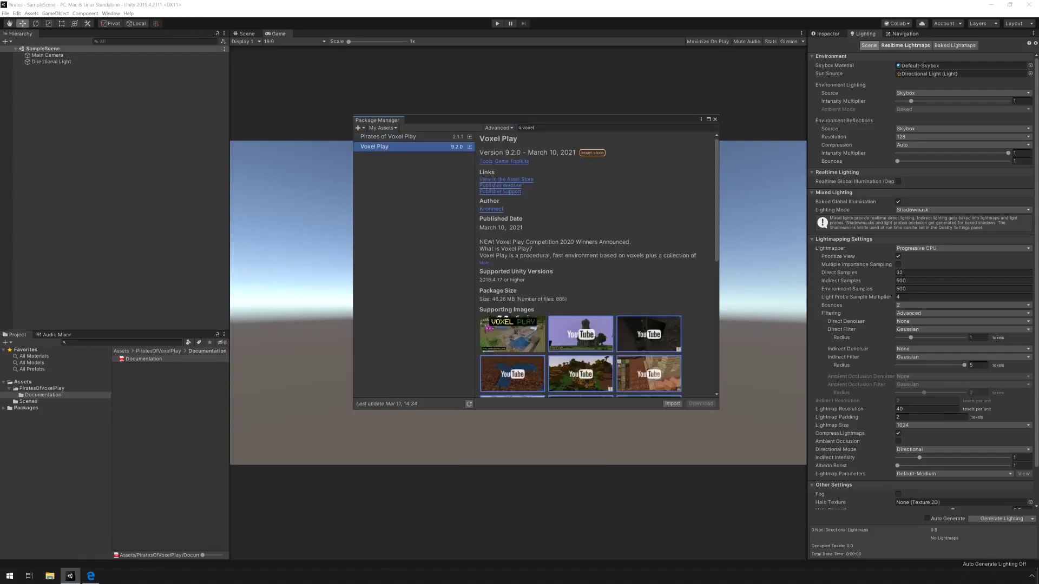
{"action": "left_click", "coordinate": [671, 404]}
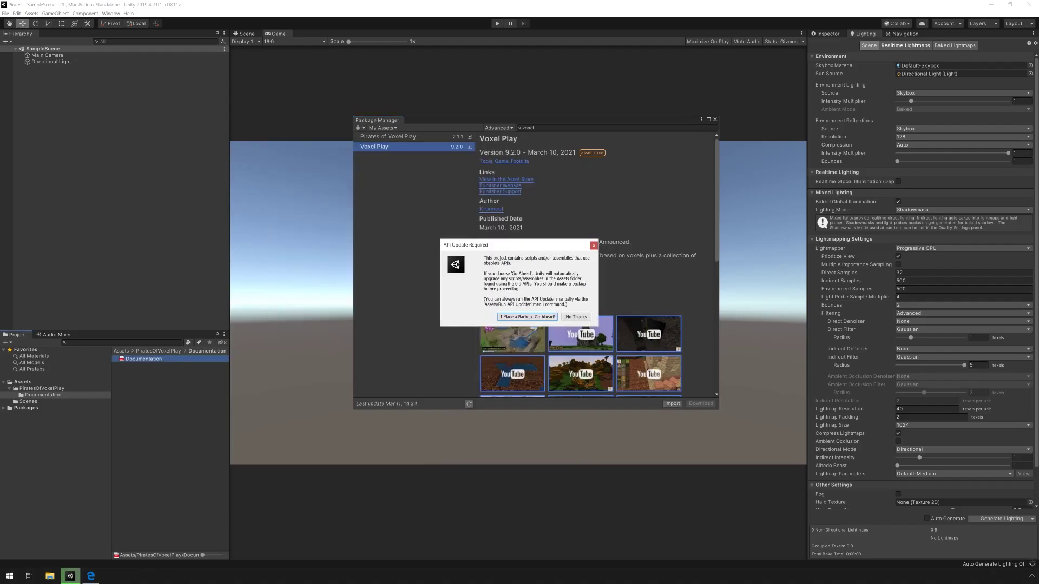
{"action": "key", "text": "Return"}
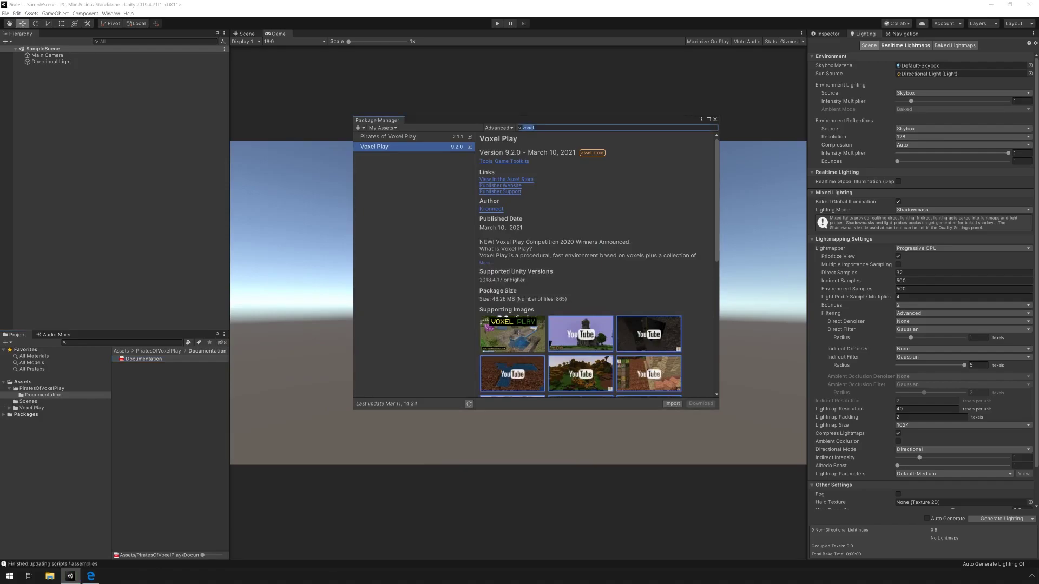
{"action": "type", "text": "mi"}
{"action": "type", "text": "c"}
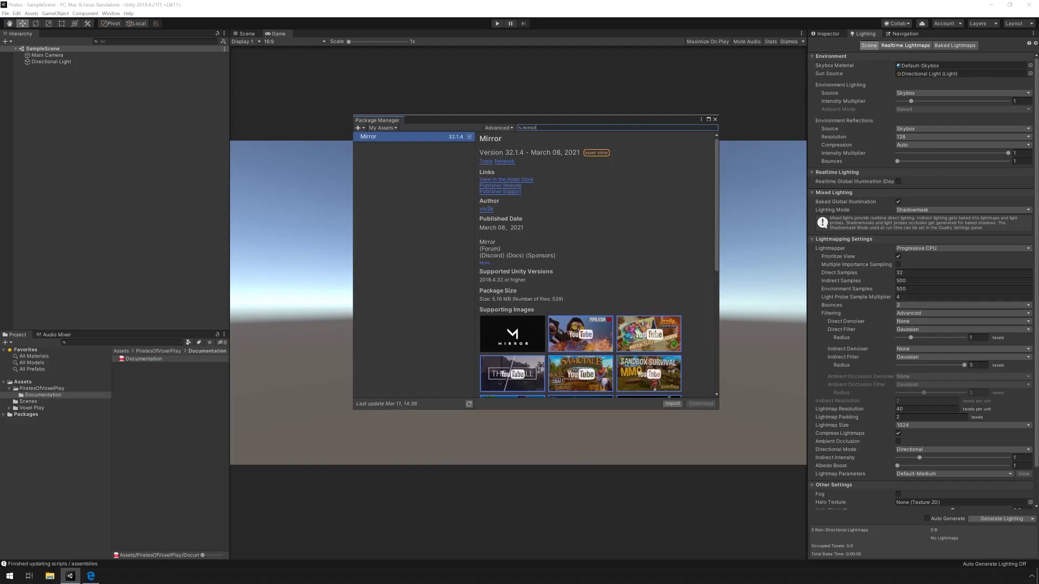
Step: Import Mirror 32.1.4, then switch back to the documentation PDF
{"action": "left_click", "coordinate": [672, 404]}
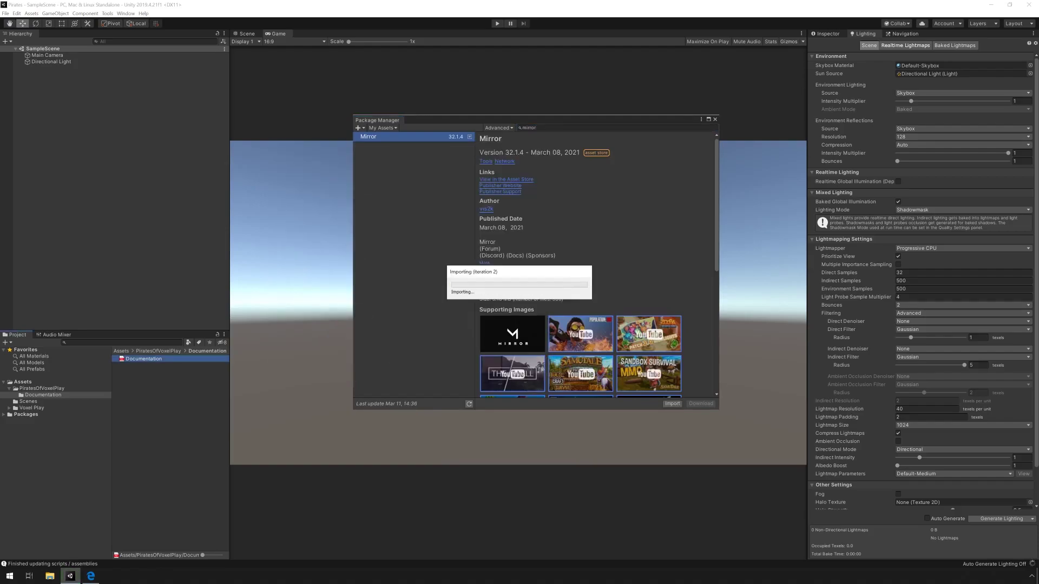
{"action": "left_click", "coordinate": [90, 577]}
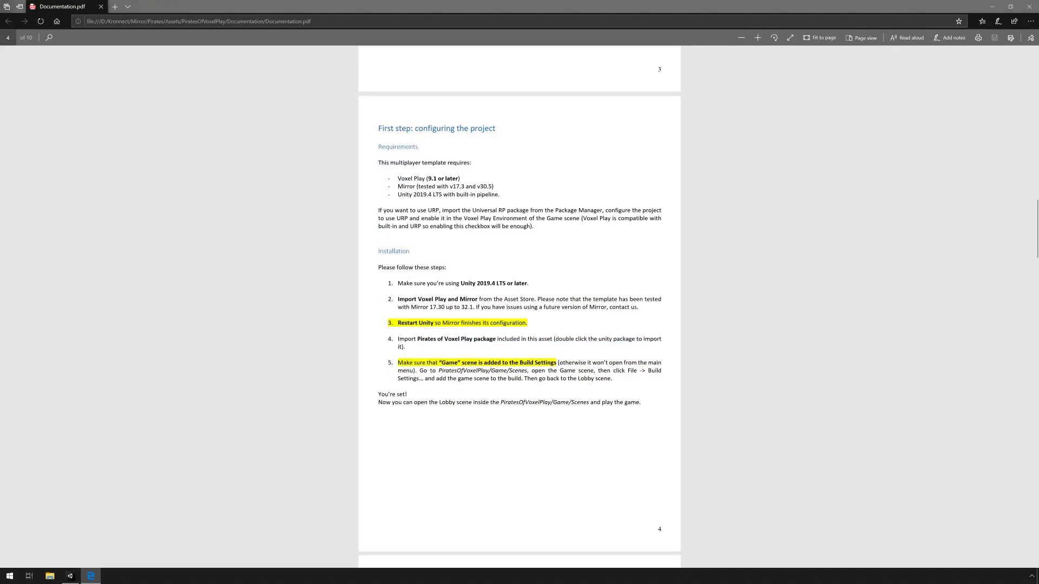
Step: Close the Package Manager and quit Unity so it restarts
{"action": "left_click", "coordinate": [990, 6]}
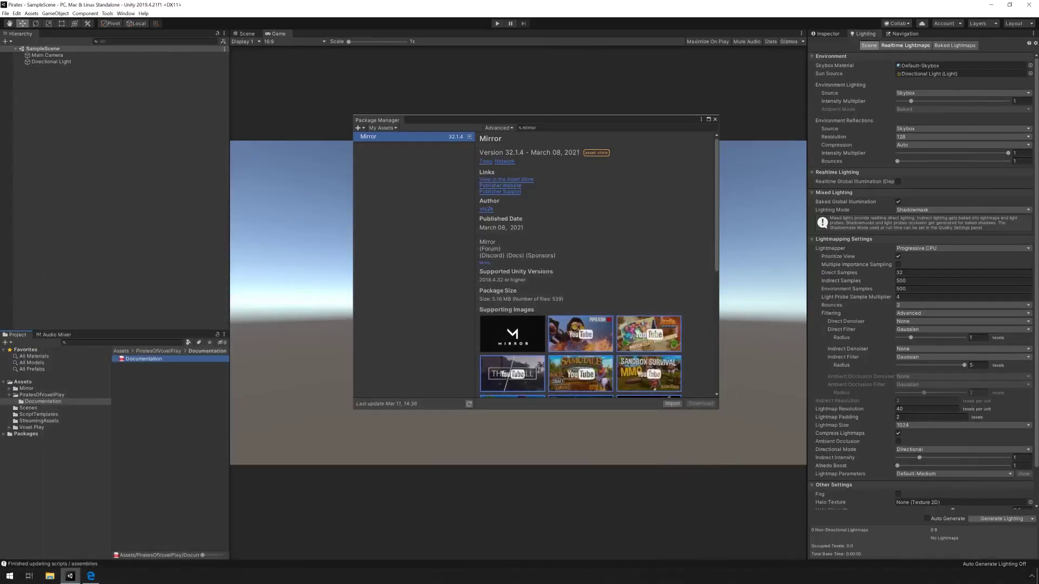
{"action": "left_click", "coordinate": [714, 120]}
{"action": "left_click", "coordinate": [1029, 4]}
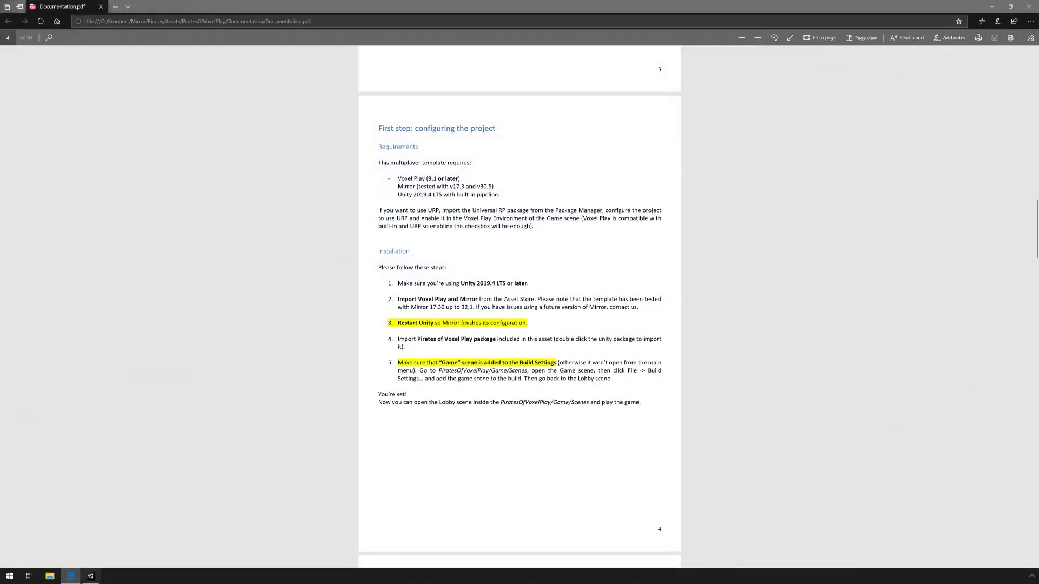
Step: Reread step 4 in the PDF about double-clicking the template package
{"action": "left_click_drag", "start_coordinate": [398, 338], "coordinate": [406, 348]}
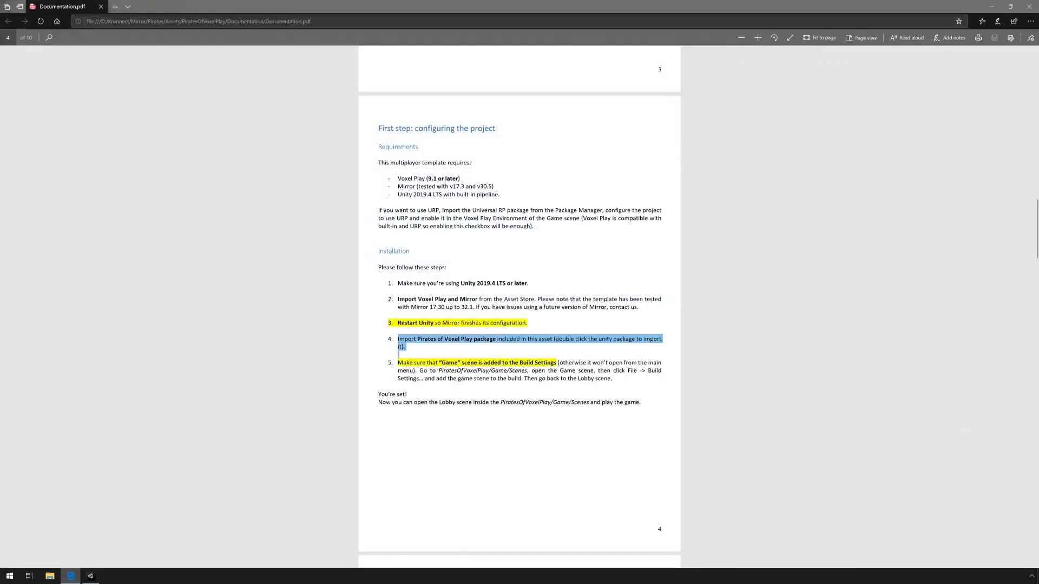
{"action": "left_click_drag", "start_coordinate": [553, 338], "coordinate": [636, 338]}
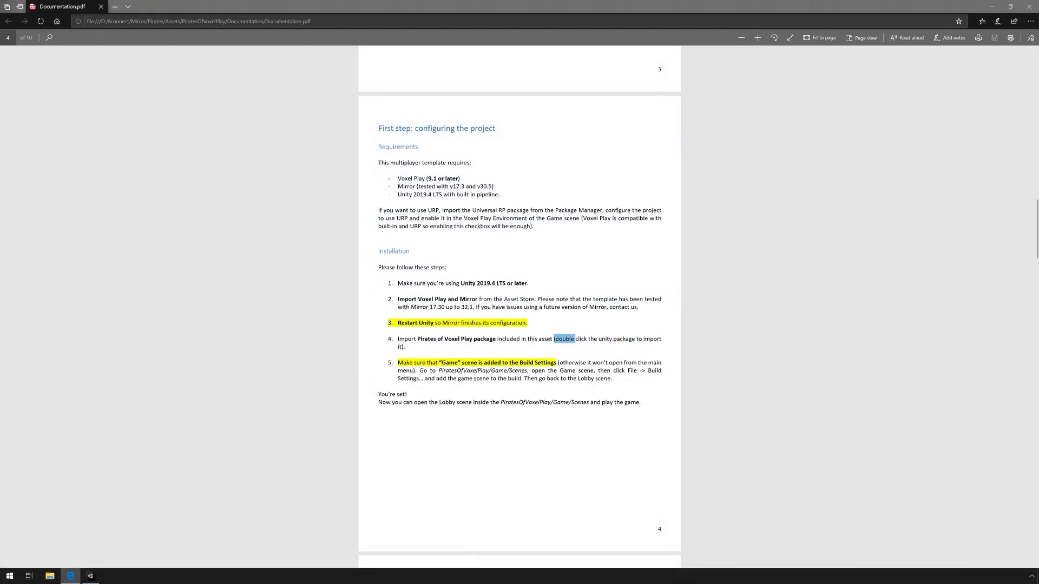
{"action": "left_click", "coordinate": [599, 353]}
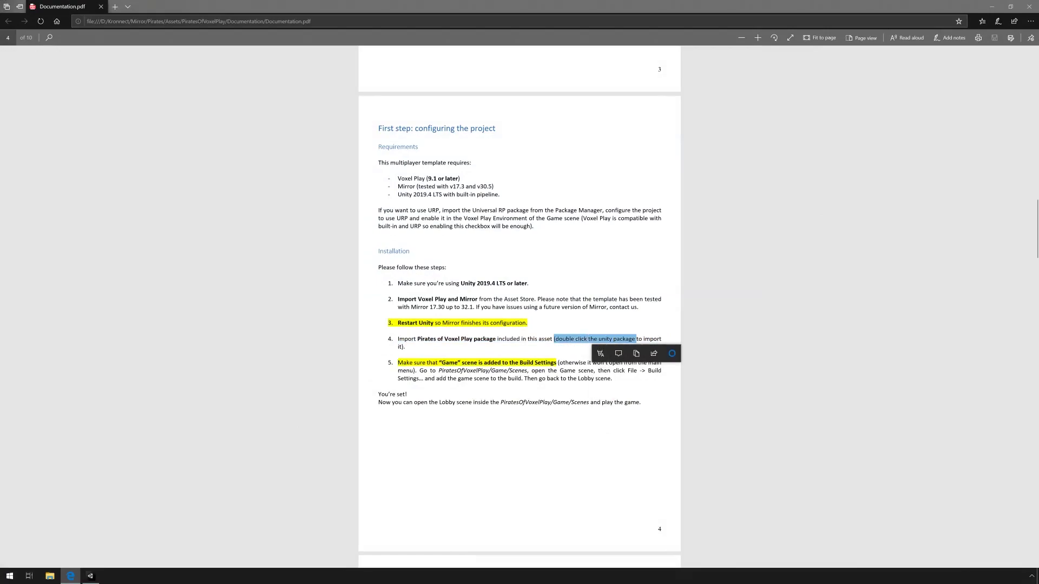
{"action": "key", "text": "Escape"}
Step: Import all assets of PiratesOfVoxelPlayTemplate from the PiratesOfVoxelPlay folder
{"action": "left_click", "coordinate": [990, 5]}
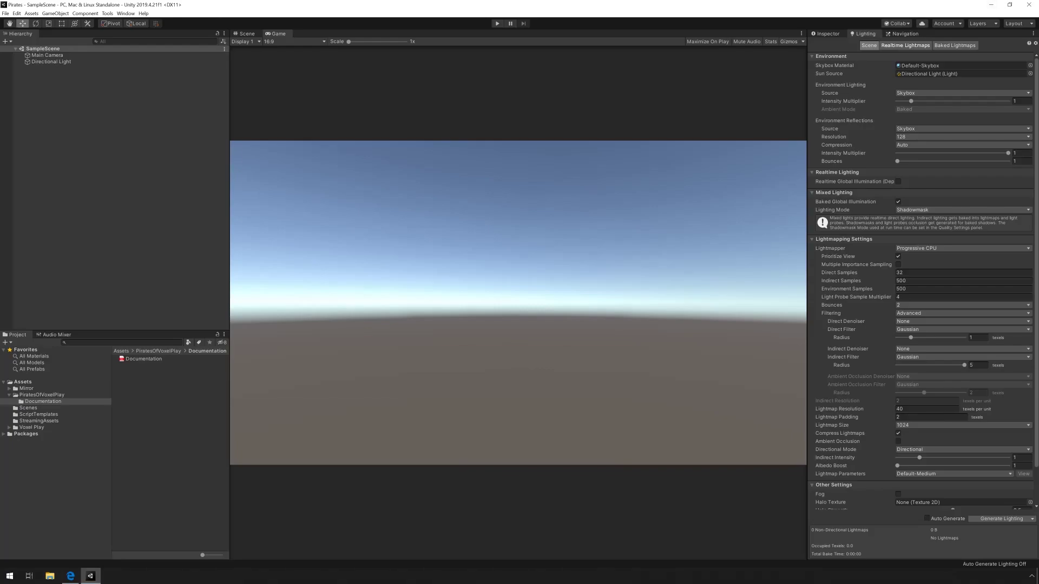
{"action": "left_click", "coordinate": [41, 395]}
{"action": "left_click", "coordinate": [159, 365]}
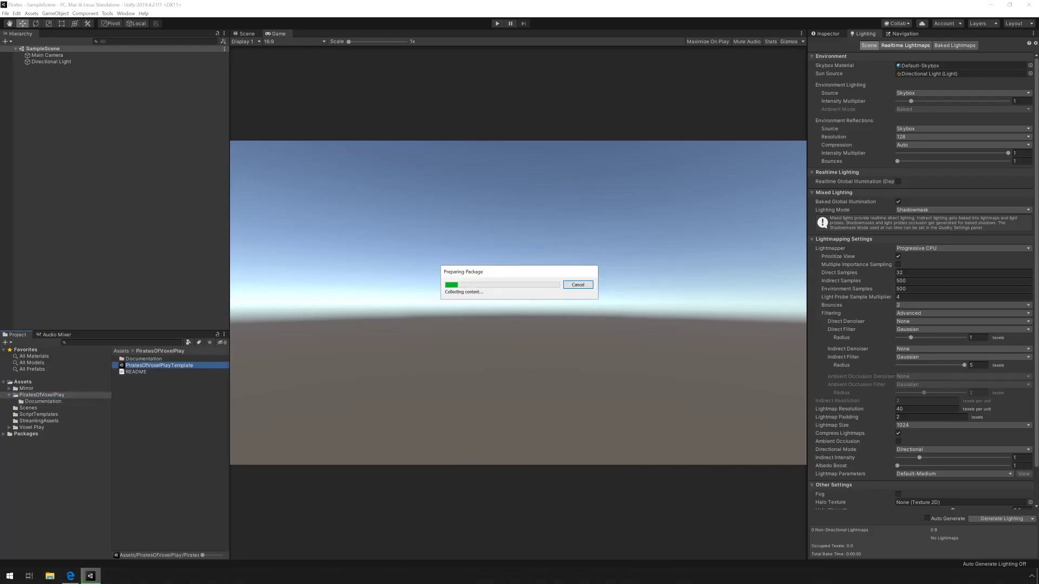
{"action": "left_click", "coordinate": [341, 268]}
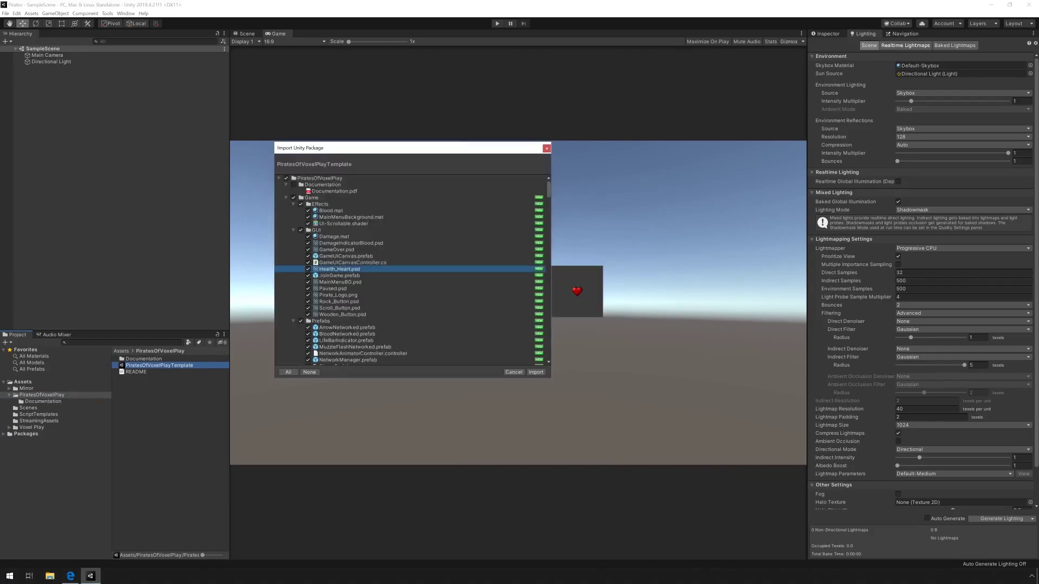
{"action": "left_click", "coordinate": [536, 372]}
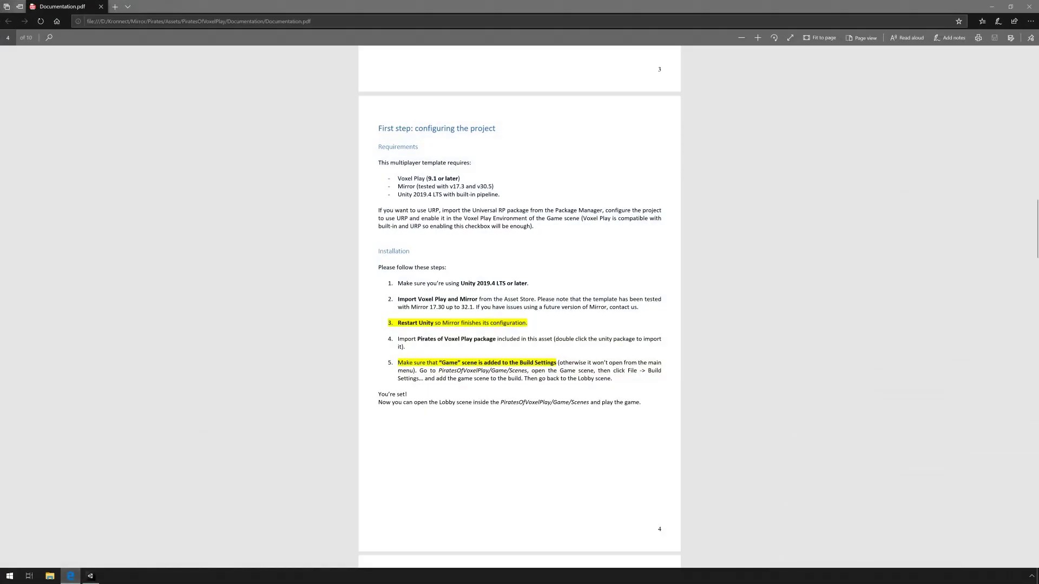
Step: Reread step 5 on adding the PiratesOfVoxelPlay/Game/Scenes Game scene to Build Settings
{"action": "left_click_drag", "start_coordinate": [398, 363], "coordinate": [557, 363]}
{"action": "left_click", "coordinate": [548, 381]}
{"action": "left_click_drag", "start_coordinate": [418, 370], "coordinate": [530, 370]}
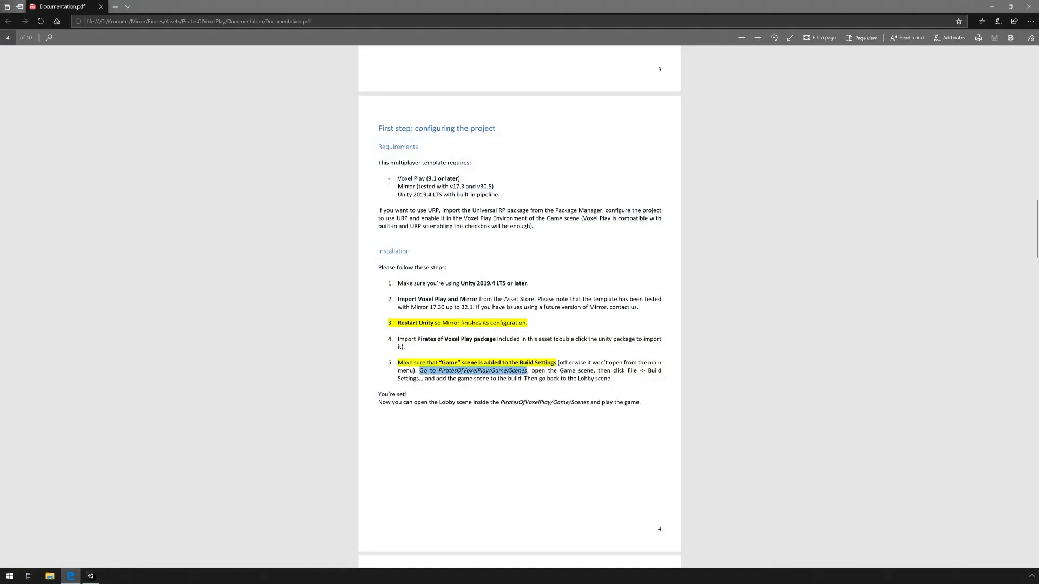
{"action": "left_click", "coordinate": [531, 385]}
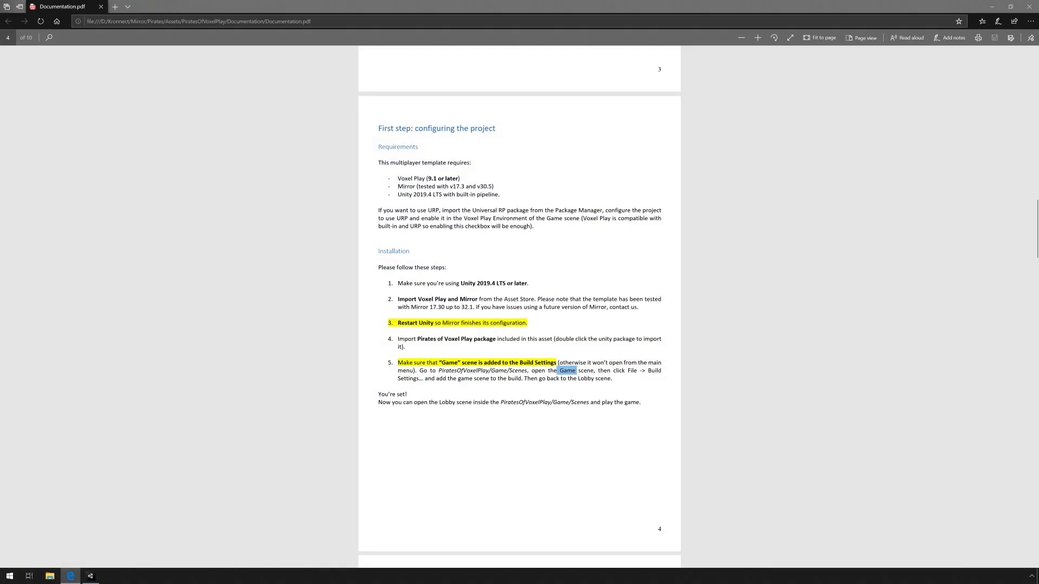
{"action": "left_click_drag", "start_coordinate": [559, 370], "coordinate": [594, 370]}
{"action": "left_click", "coordinate": [991, 7]}
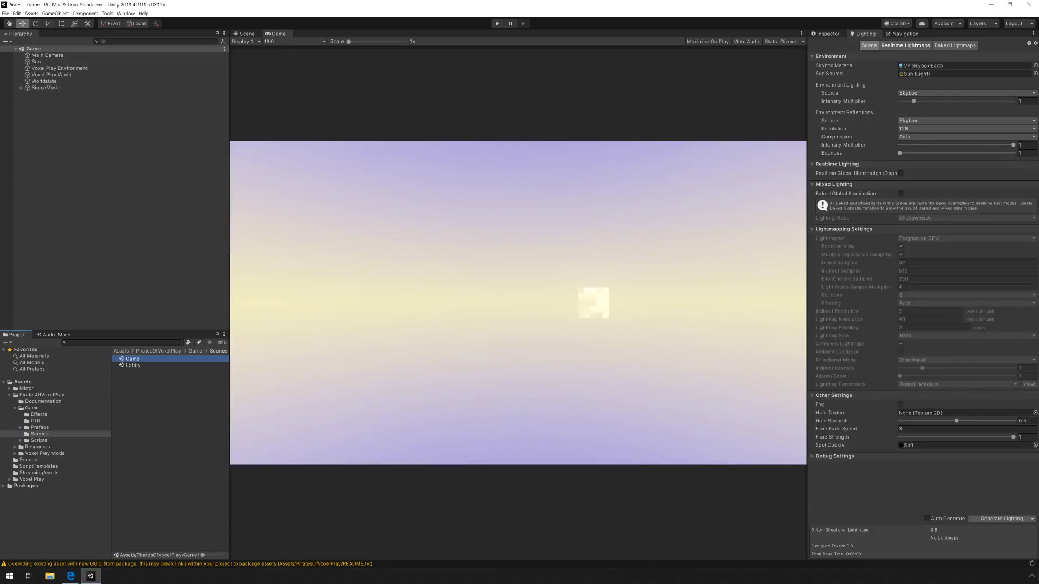
Step: Add the open Game scene to the build list in Build Settings
{"action": "left_click", "coordinate": [5, 13]}
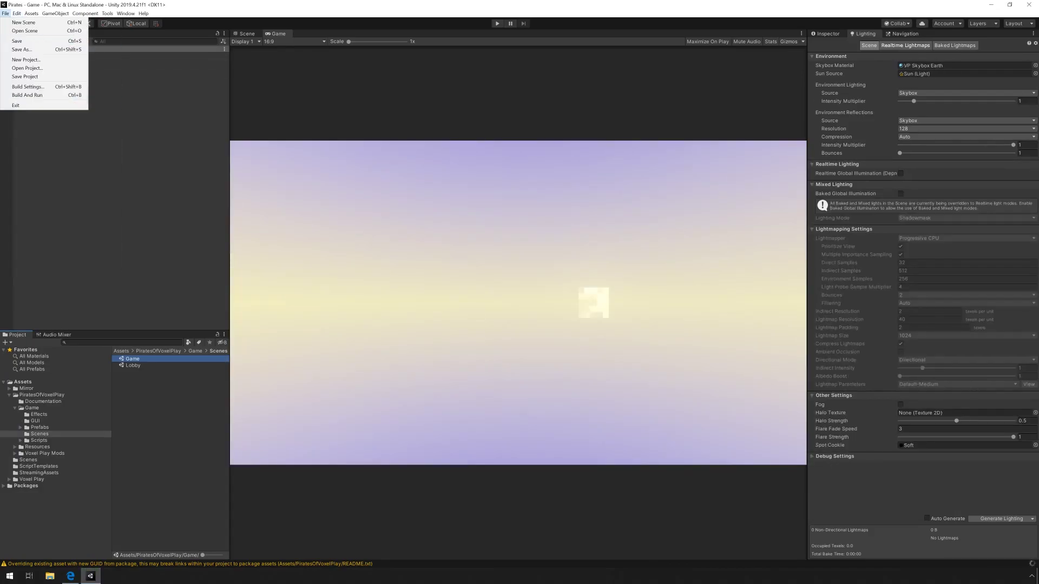
{"action": "left_click", "coordinate": [28, 86]}
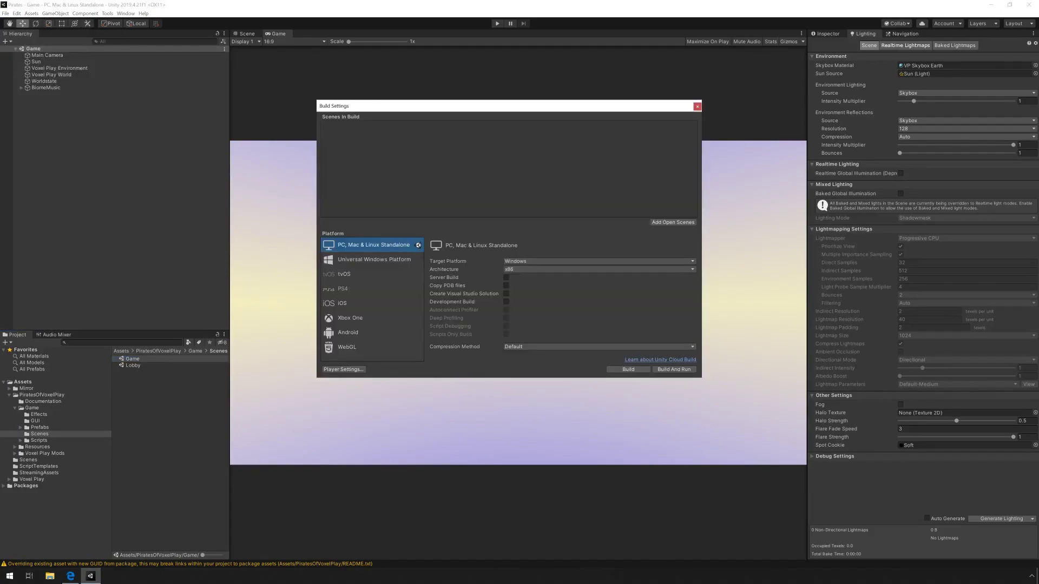
{"action": "left_click", "coordinate": [673, 222]}
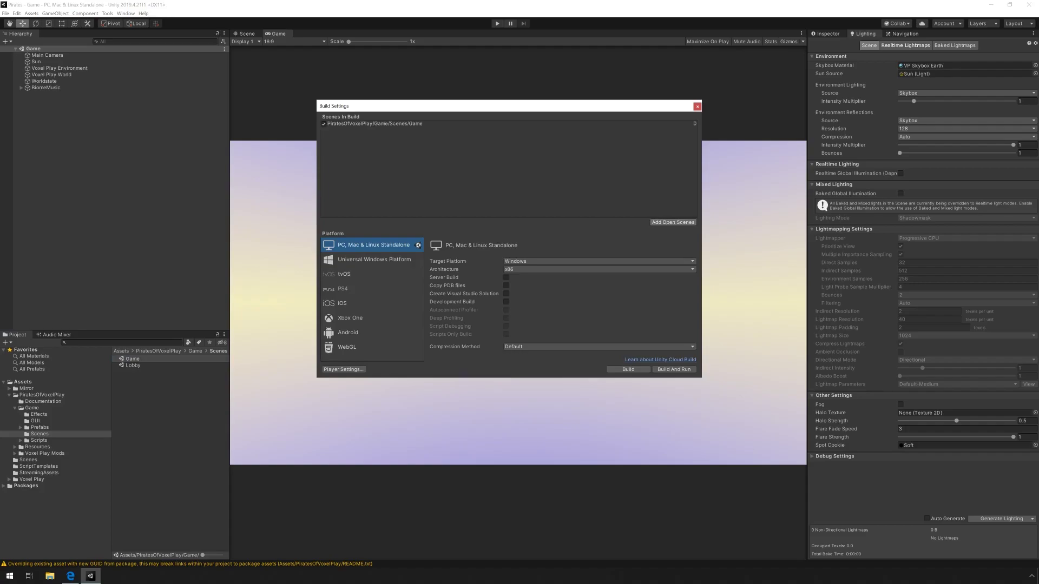
{"action": "left_click", "coordinate": [696, 106]}
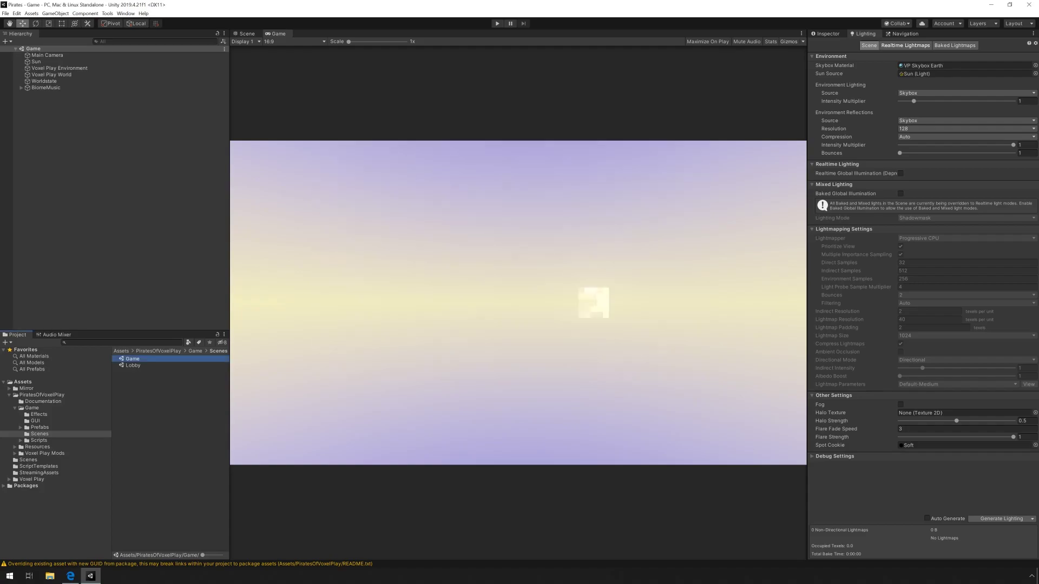
Step: Open the Lobby scene, enter Play mode, and view the About information
{"action": "double_click", "coordinate": [133, 365]}
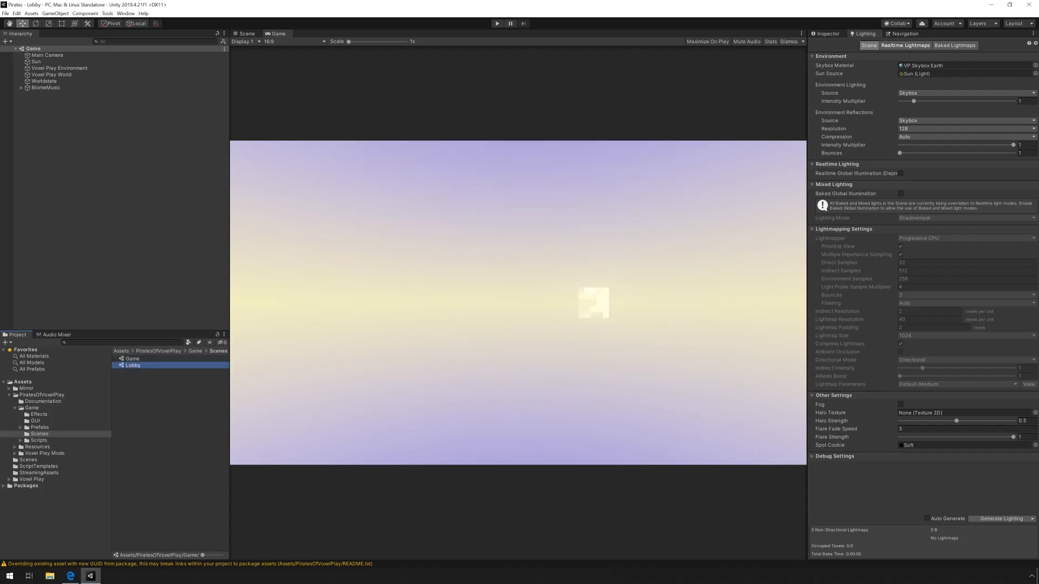
{"action": "key", "text": "ctrl+p"}
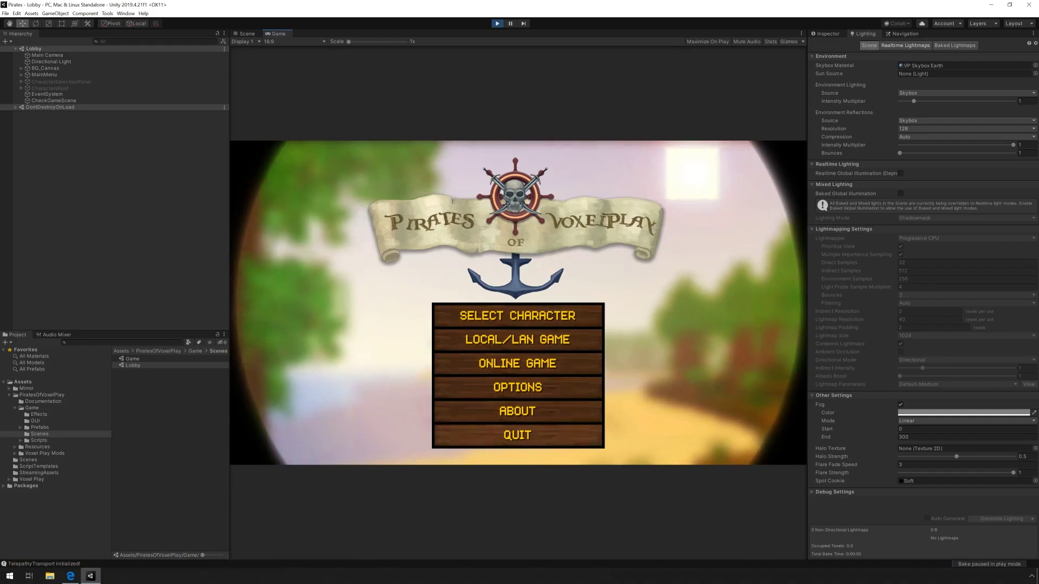
{"action": "left_click", "coordinate": [517, 387]}
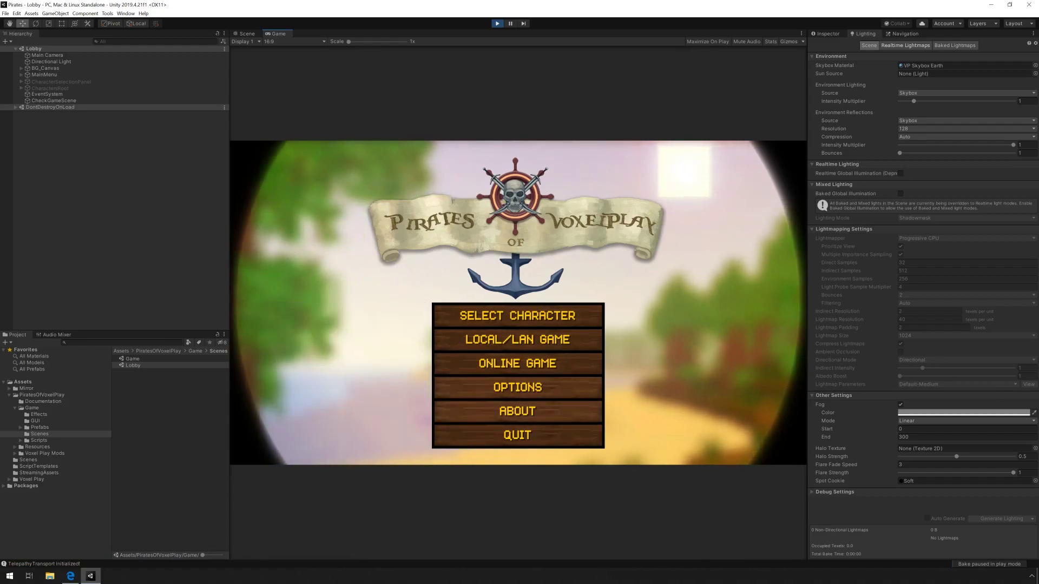
{"action": "left_click", "coordinate": [517, 410]}
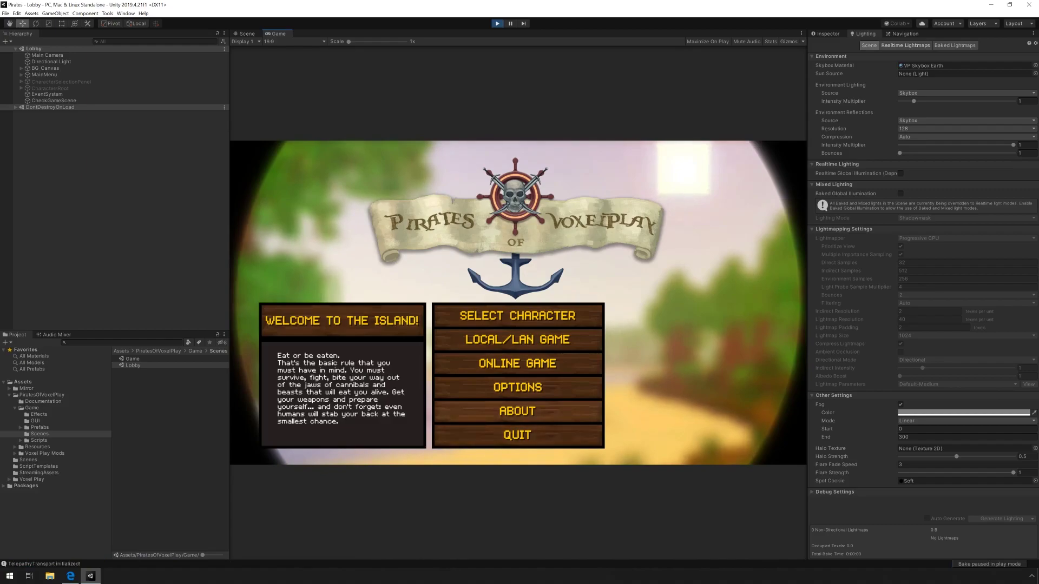
{"action": "left_click", "coordinate": [517, 410]}
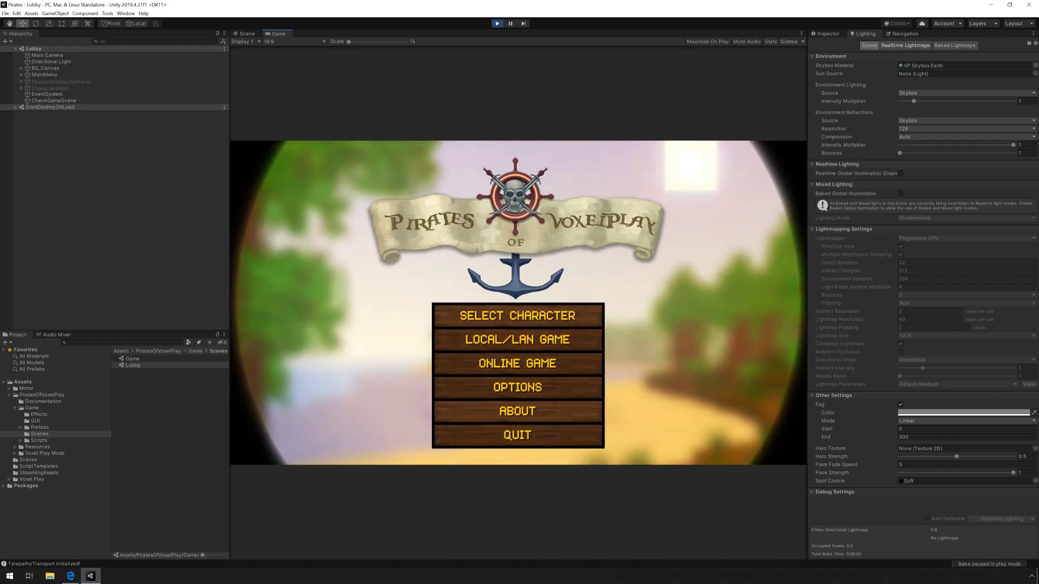
Step: Select the red-coat swordsman character, then bring up LOCAL/LAN GAME options
{"action": "left_click", "coordinate": [518, 316]}
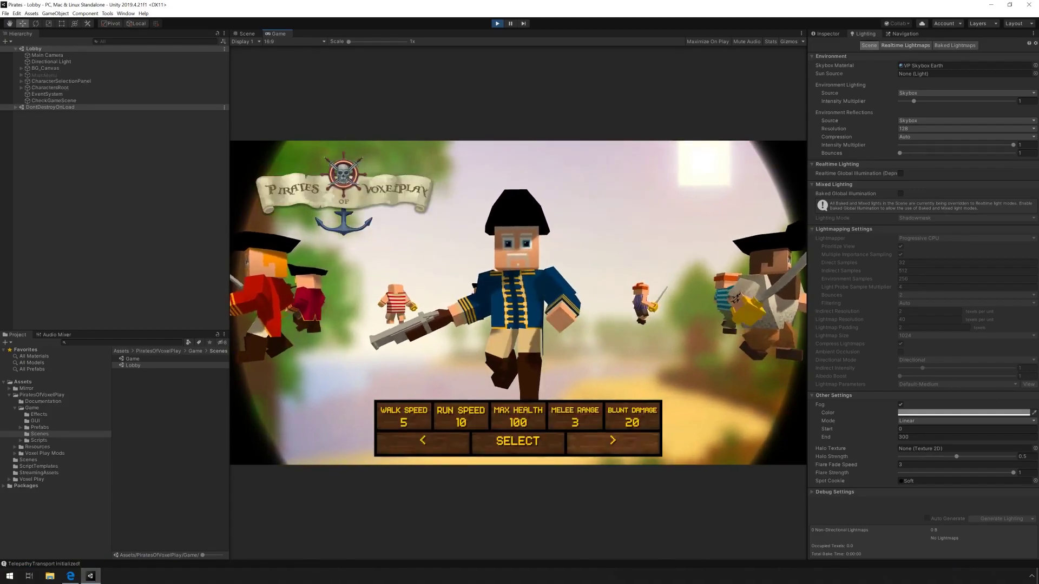
{"action": "left_click", "coordinate": [612, 440]}
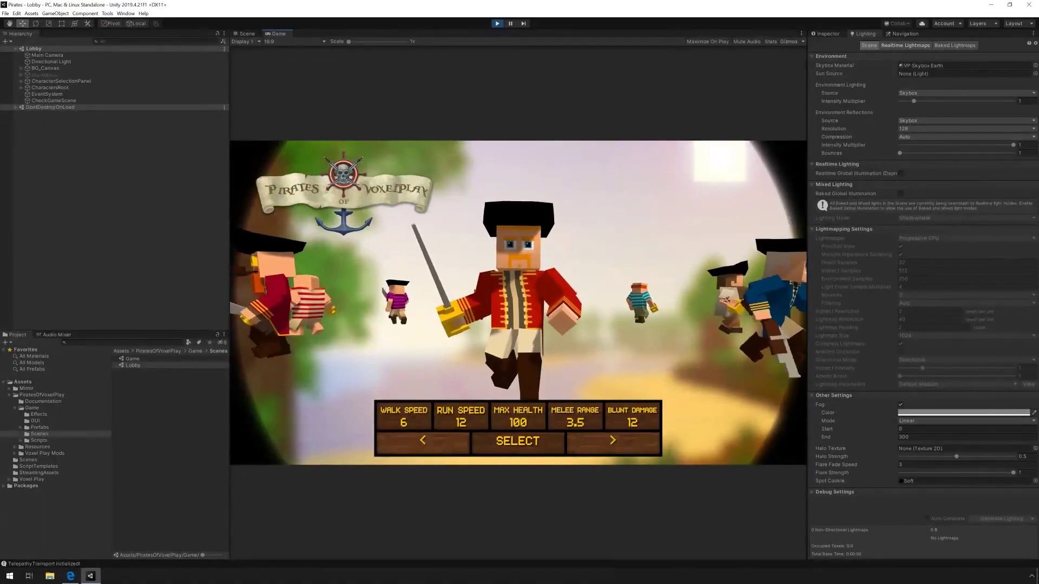
{"action": "left_click", "coordinate": [518, 440]}
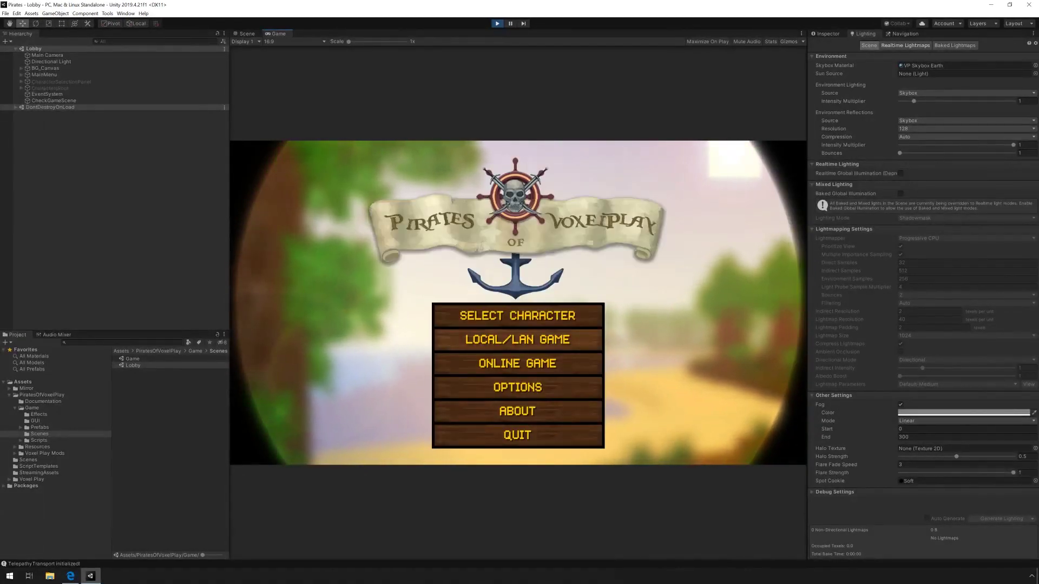
{"action": "left_click", "coordinate": [517, 340]}
Step: Host a new local game and walk down the slope onto the beach
{"action": "left_click", "coordinate": [516, 357]}
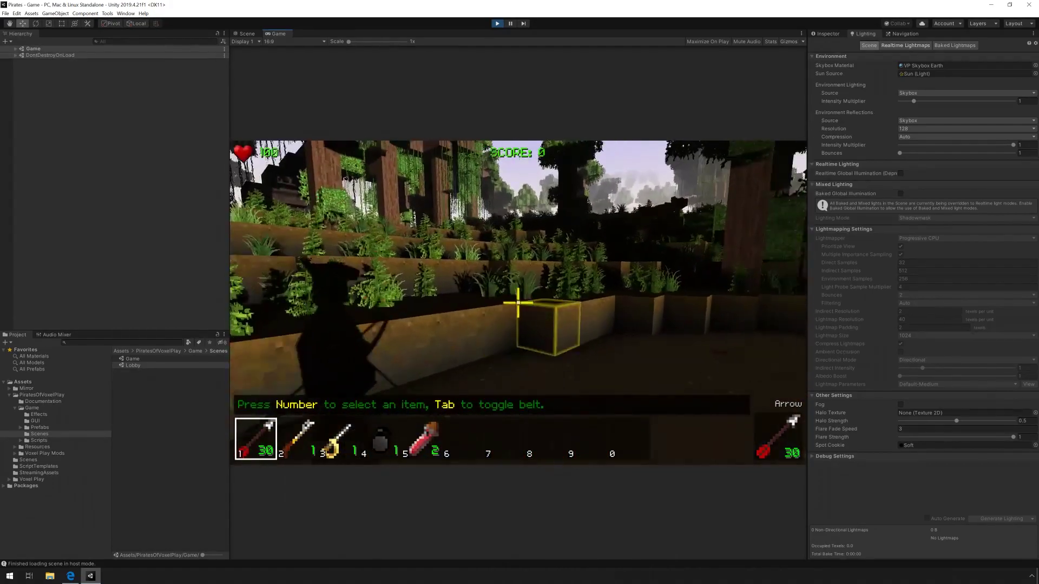
{"action": "left_click", "coordinate": [517, 304]}
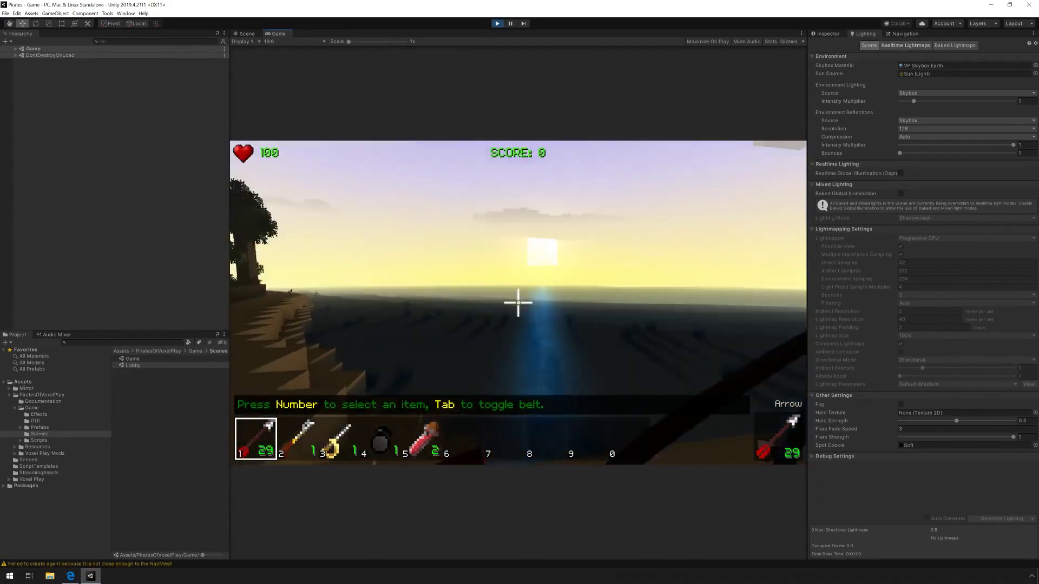
{"action": "key", "text": "w"}
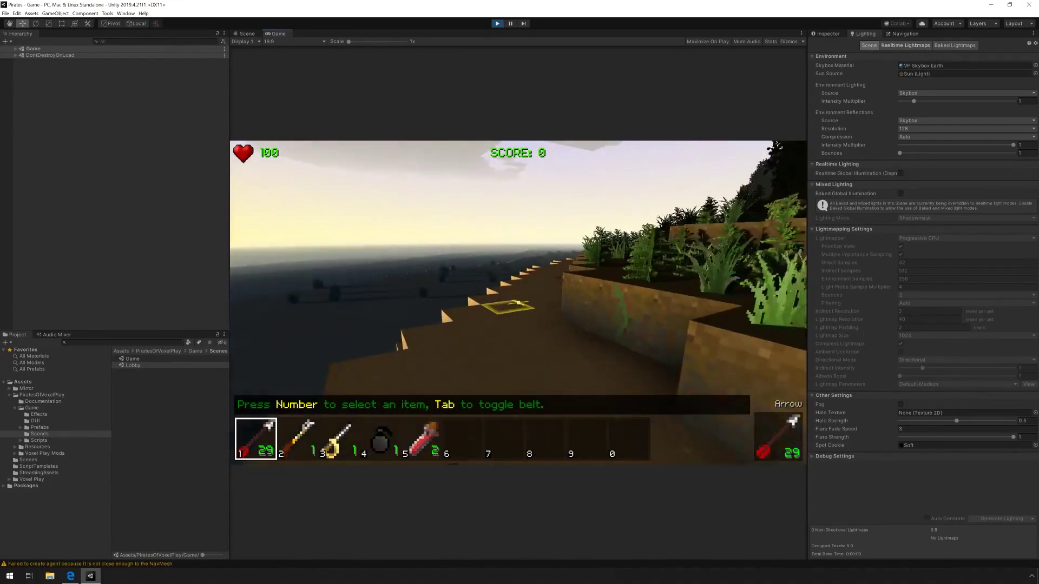
{"action": "key", "text": "w"}
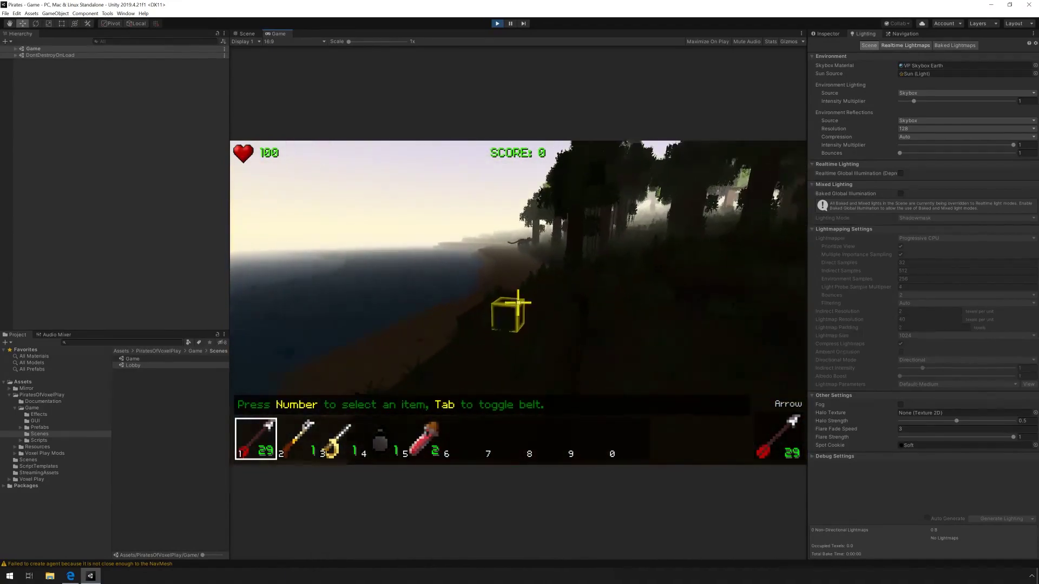
{"action": "key", "text": "w"}
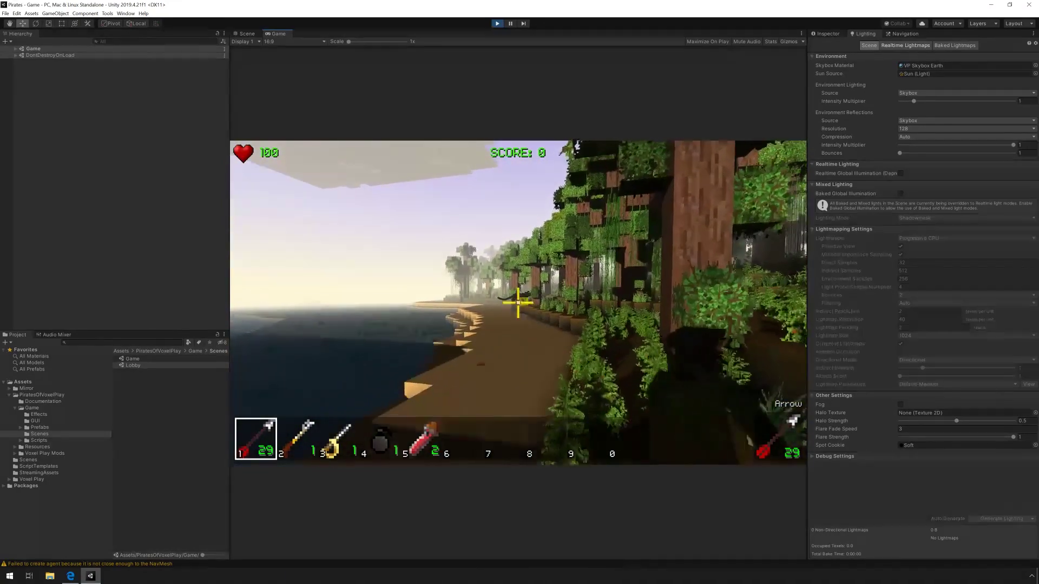
Step: Advance along the beach firing arrows until the Black Panther is killed
{"action": "left_click", "coordinate": [518, 302]}
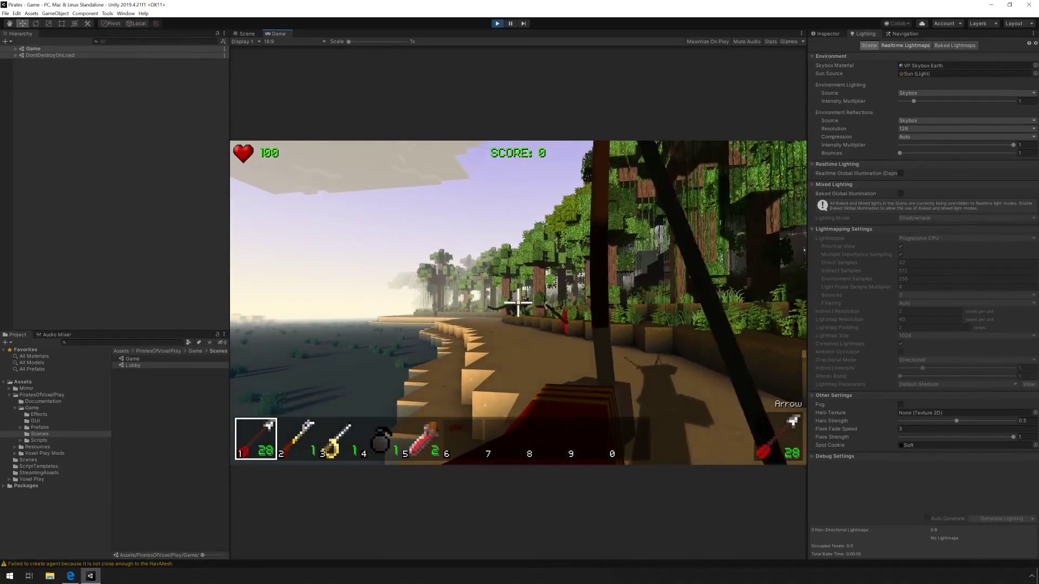
{"action": "key", "text": "w"}
{"action": "left_click", "coordinate": [517, 303]}
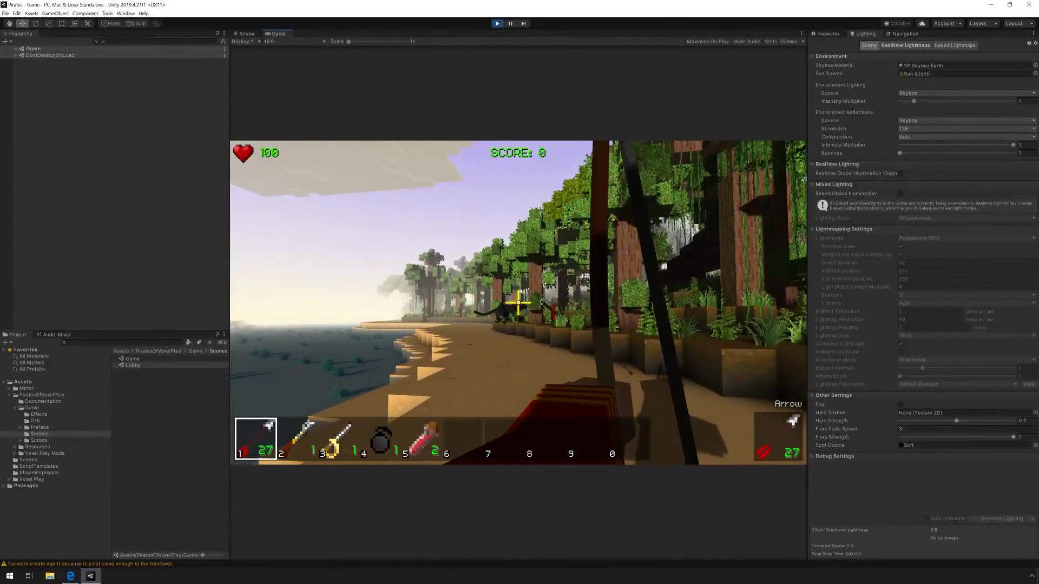
{"action": "left_click", "coordinate": [518, 303]}
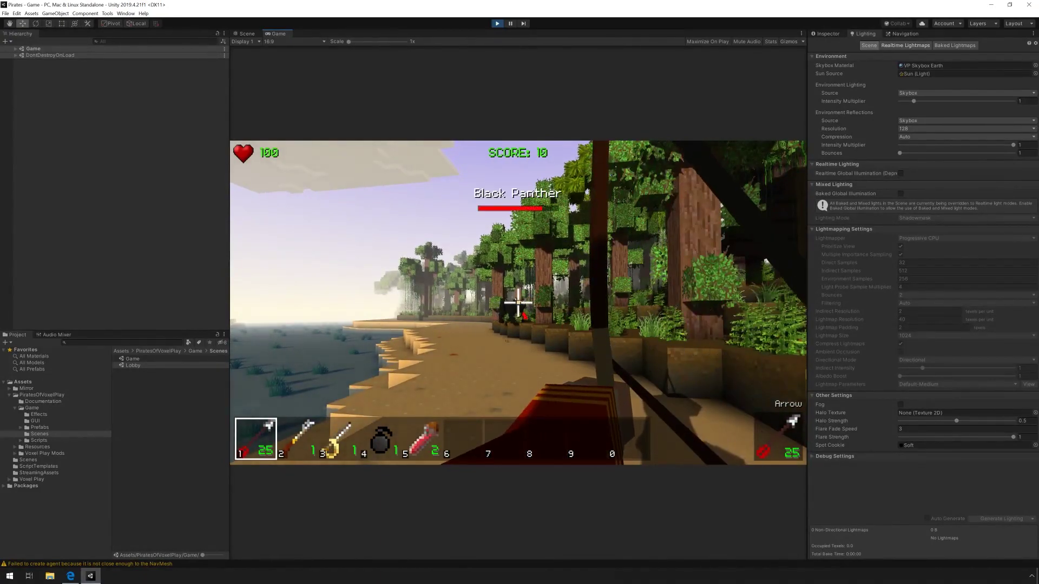
{"action": "left_click", "coordinate": [517, 303]}
{"action": "left_click", "coordinate": [517, 303]}
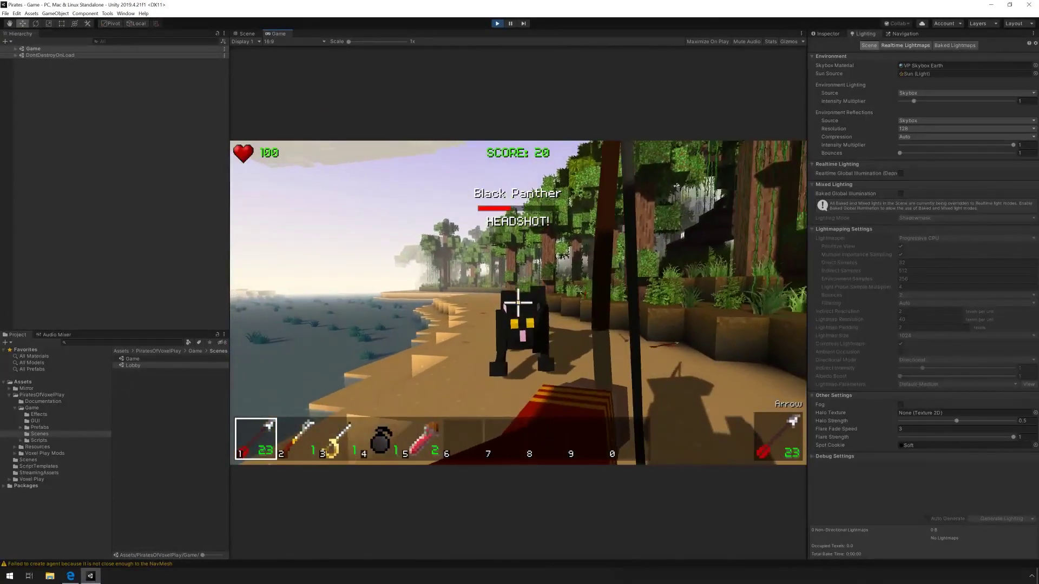
{"action": "left_click", "coordinate": [517, 302]}
Step: Collect the fallen arrows past the panther and climb the ledge into the forest
{"action": "key", "text": "w"}
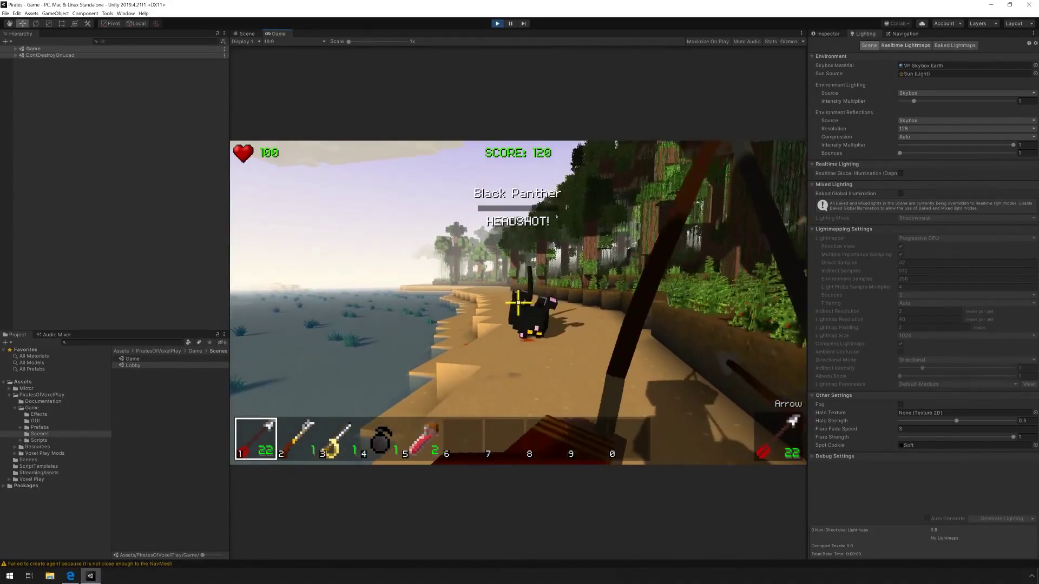
{"action": "key", "text": "w"}
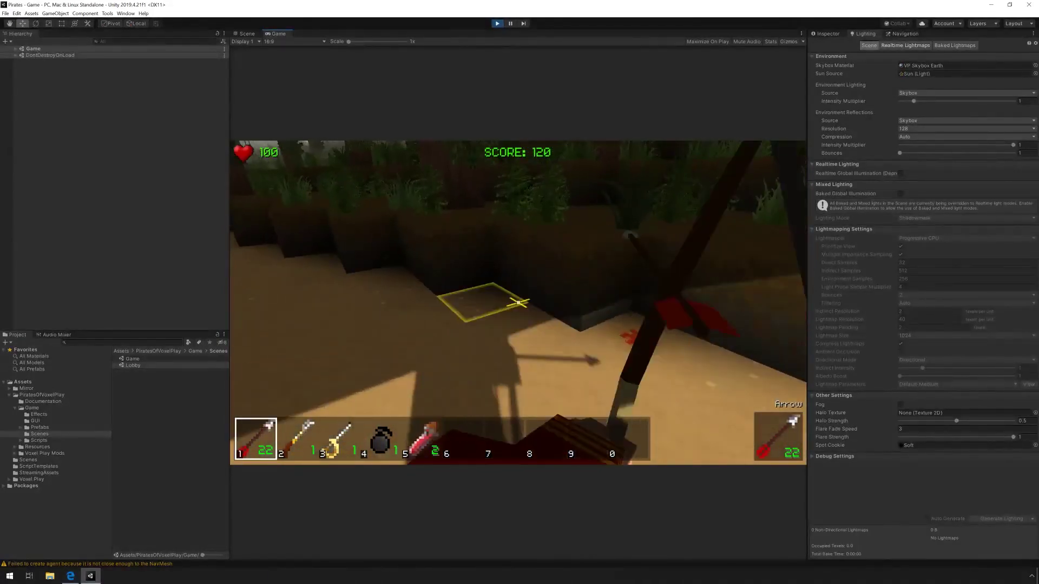
{"action": "key", "text": "w"}
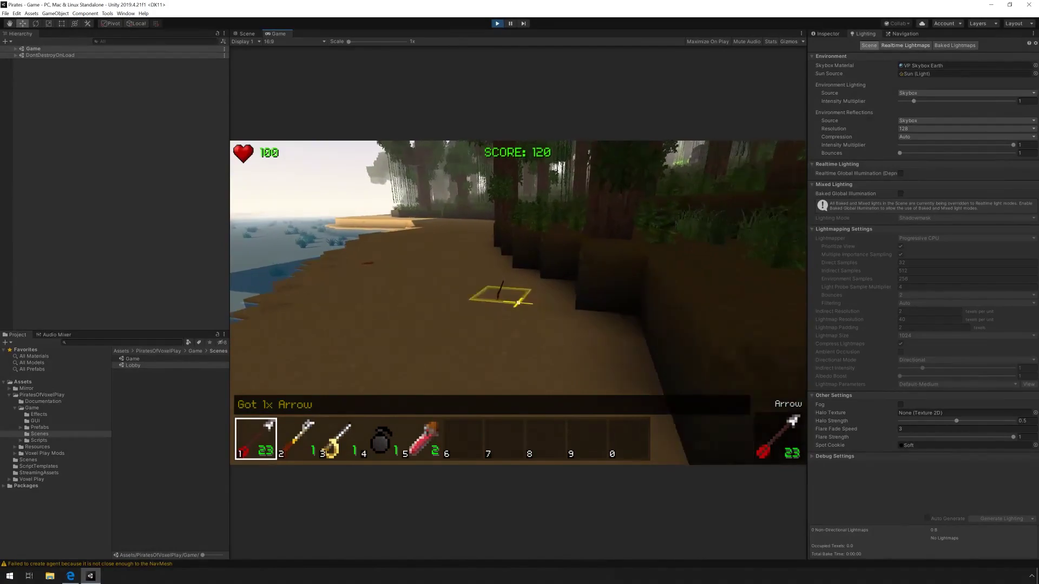
{"action": "key", "text": "w"}
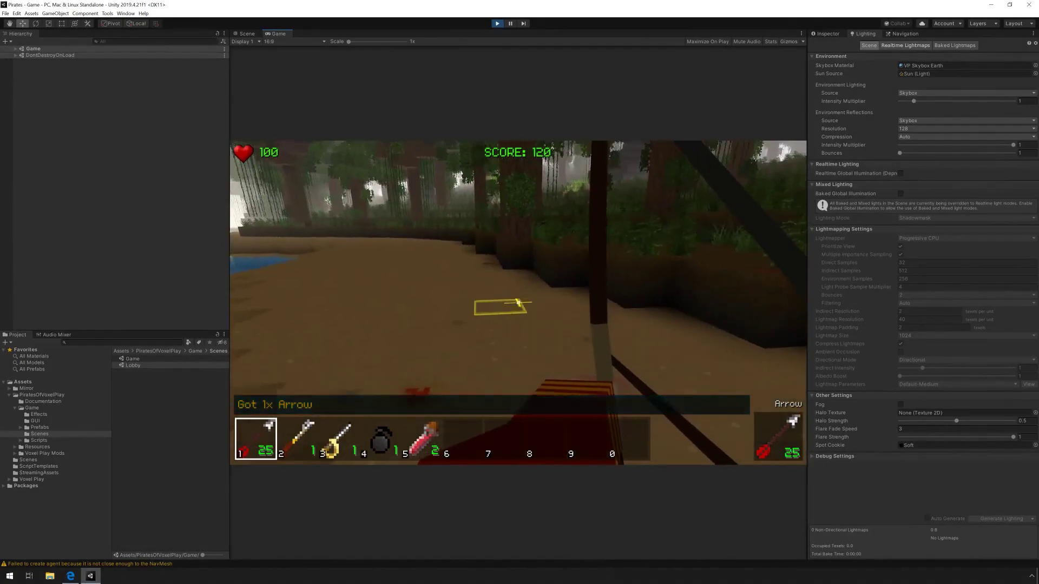
{"action": "key", "text": "w"}
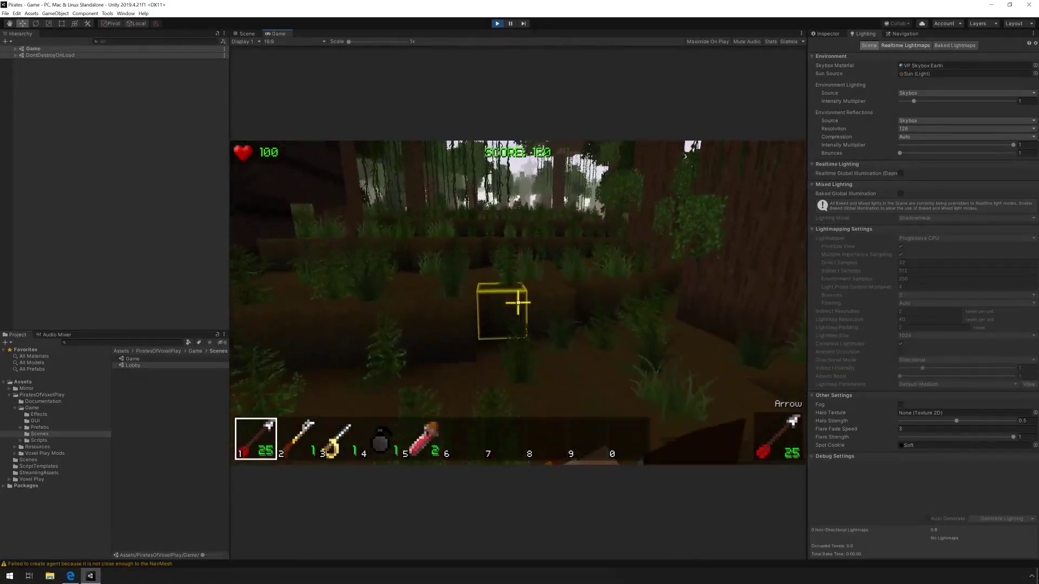
Step: Push into the bushes and shoot Luka and Boros with bow and musket
{"action": "key", "text": "w"}
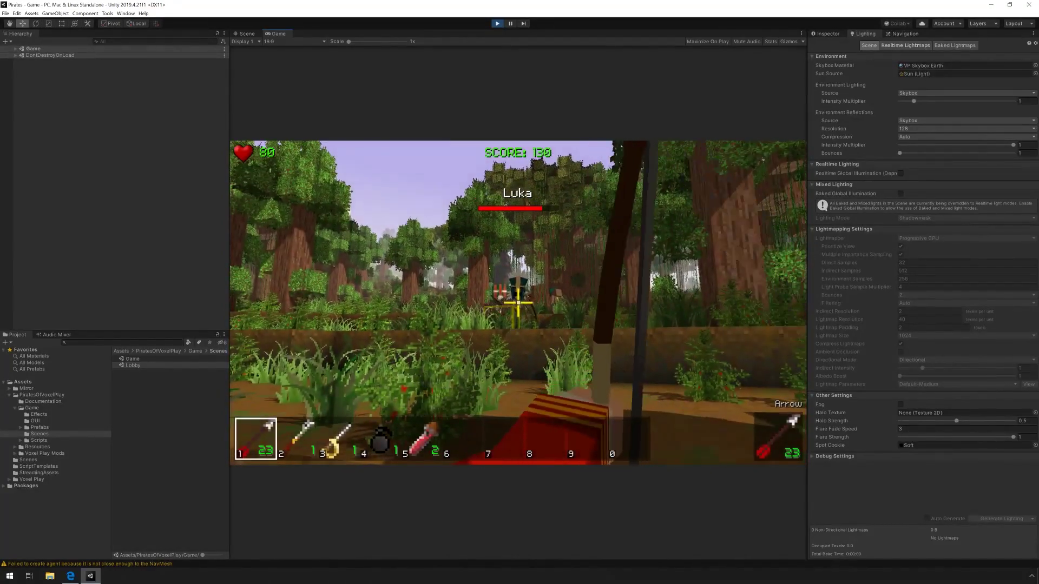
{"action": "left_click", "coordinate": [518, 302]}
{"action": "left_click", "coordinate": [517, 302]}
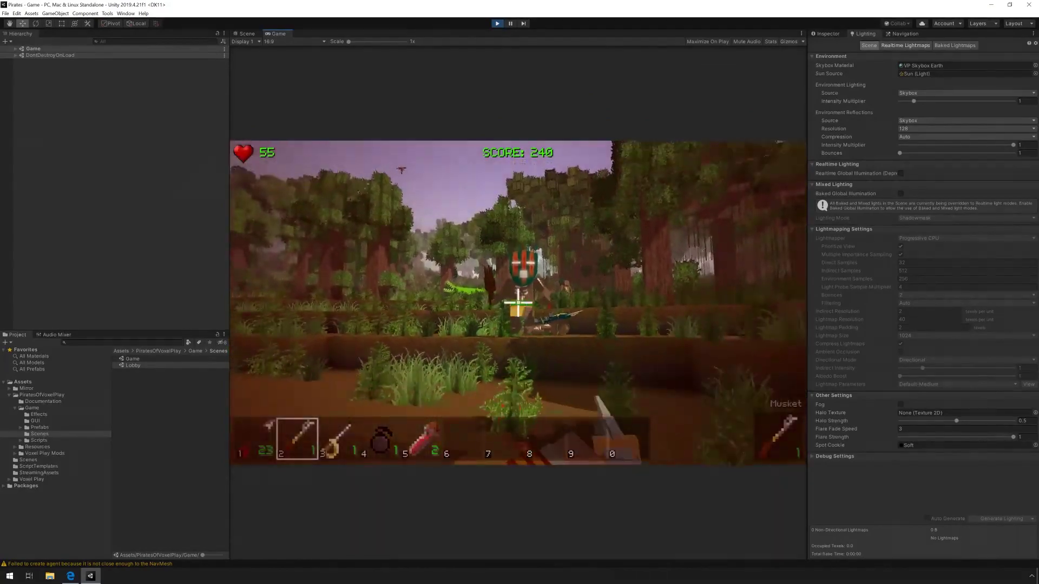
{"action": "left_click", "coordinate": [517, 302]}
Step: Grab the health potion, fire across the clearing, then pause and exit Play mode
{"action": "key", "text": "w"}
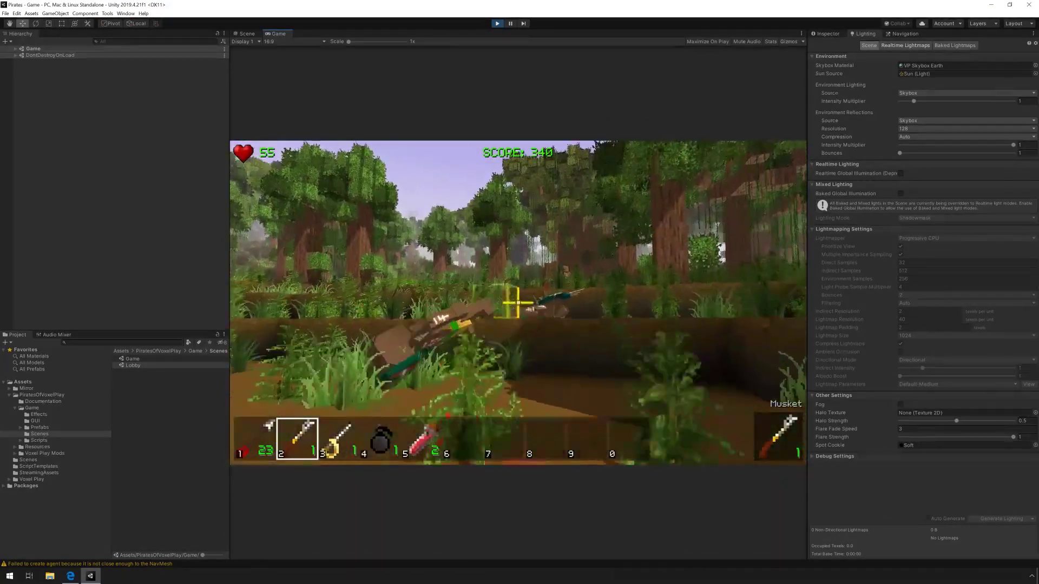
{"action": "left_click", "coordinate": [517, 302]}
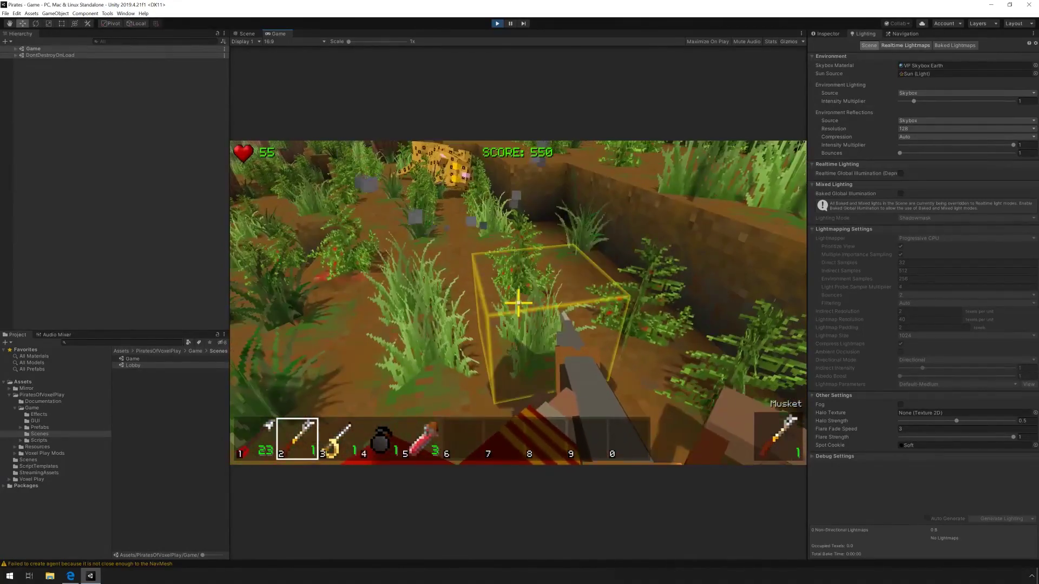
{"action": "key", "text": "Escape"}
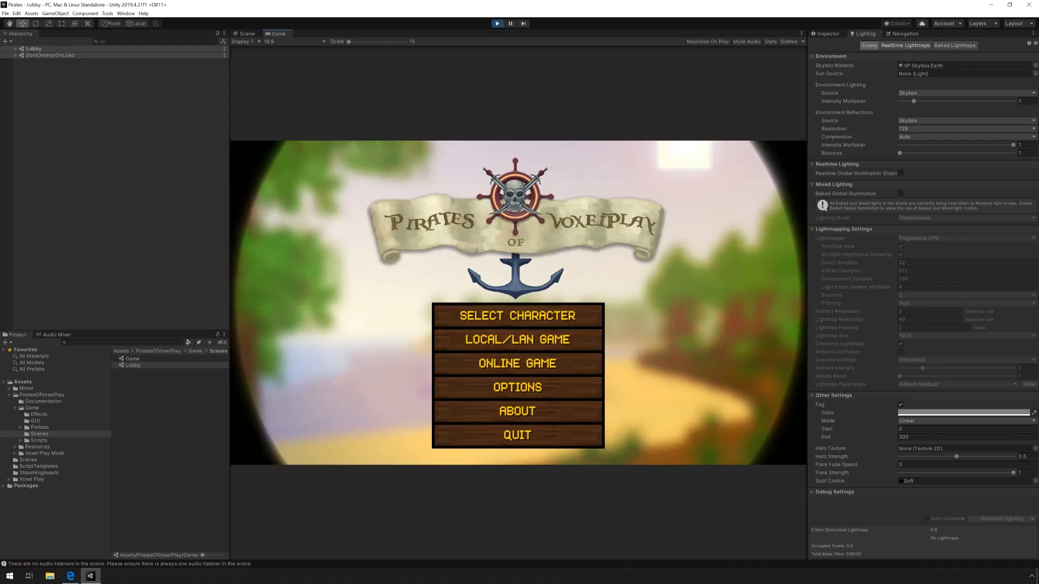
{"action": "key", "text": "ctrl+p"}
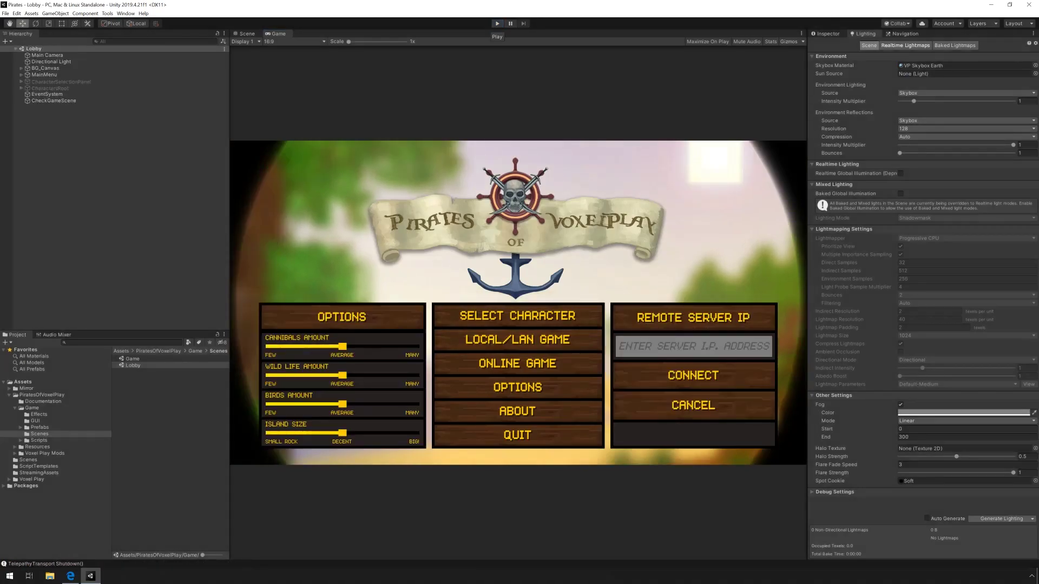